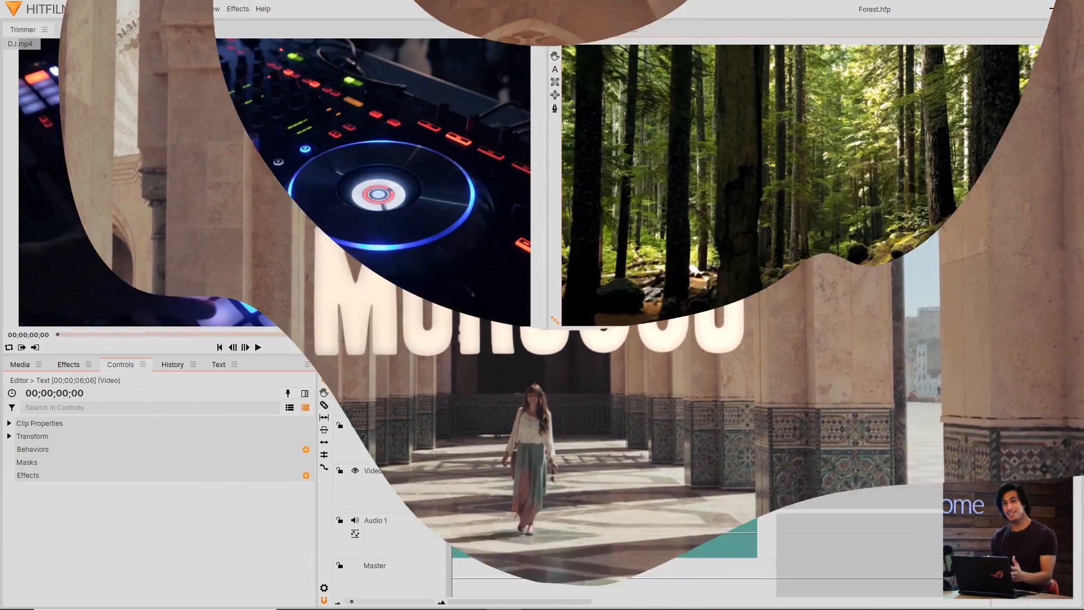
- Play and scrub the start of the forest sequence to examine how and when the title appears
key(space)
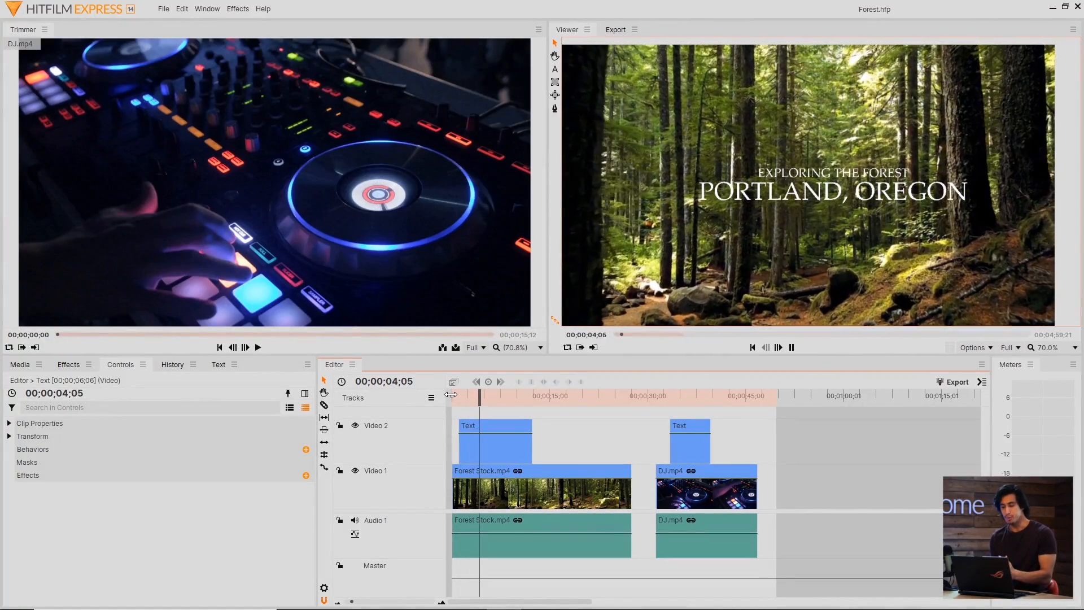
key(space)
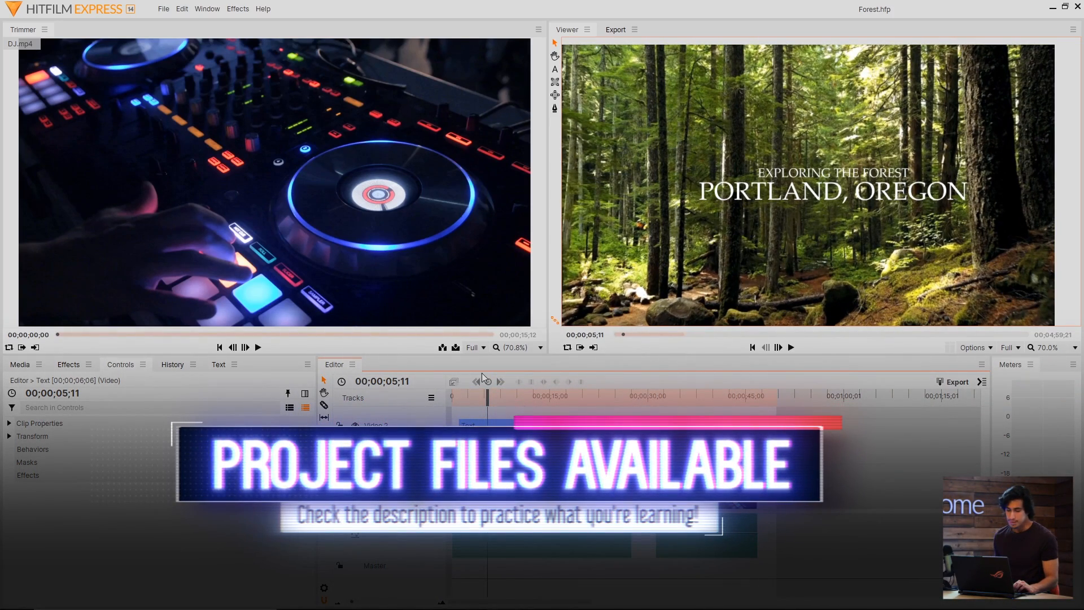
drag(480, 402, 459, 396)
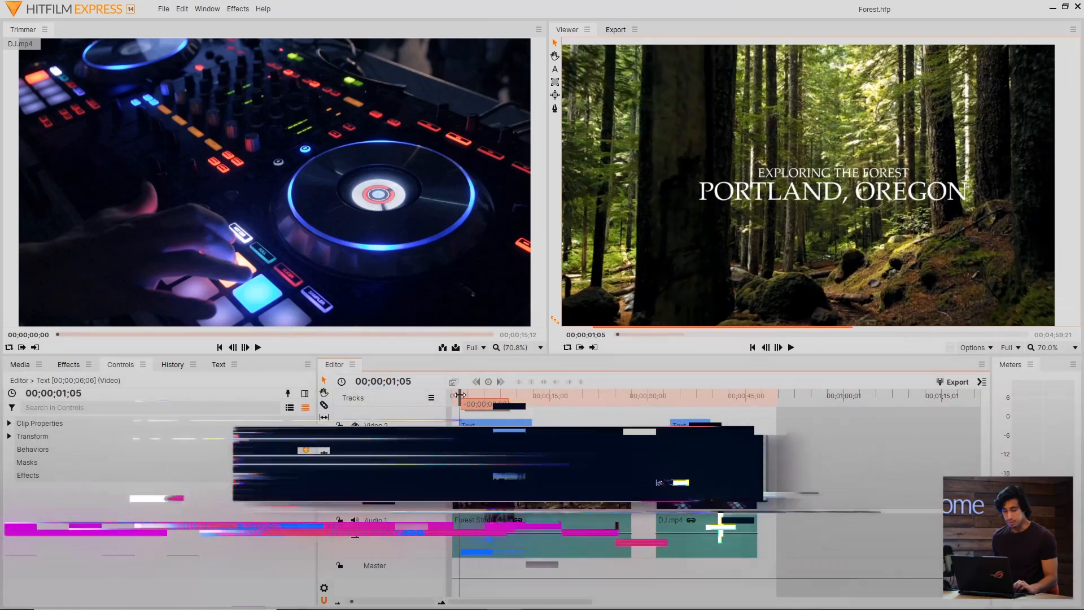
drag(356, 606, 363, 606)
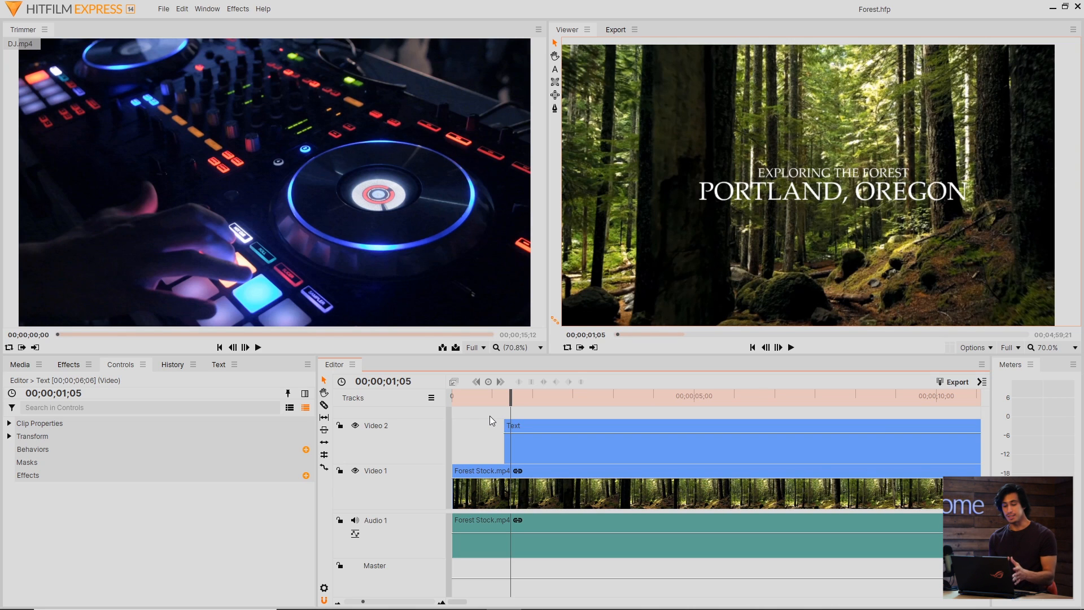
mouse_move(511, 411)
mouse_down()
mouse_move(536, 412)
mouse_move(492, 412)
mouse_up()
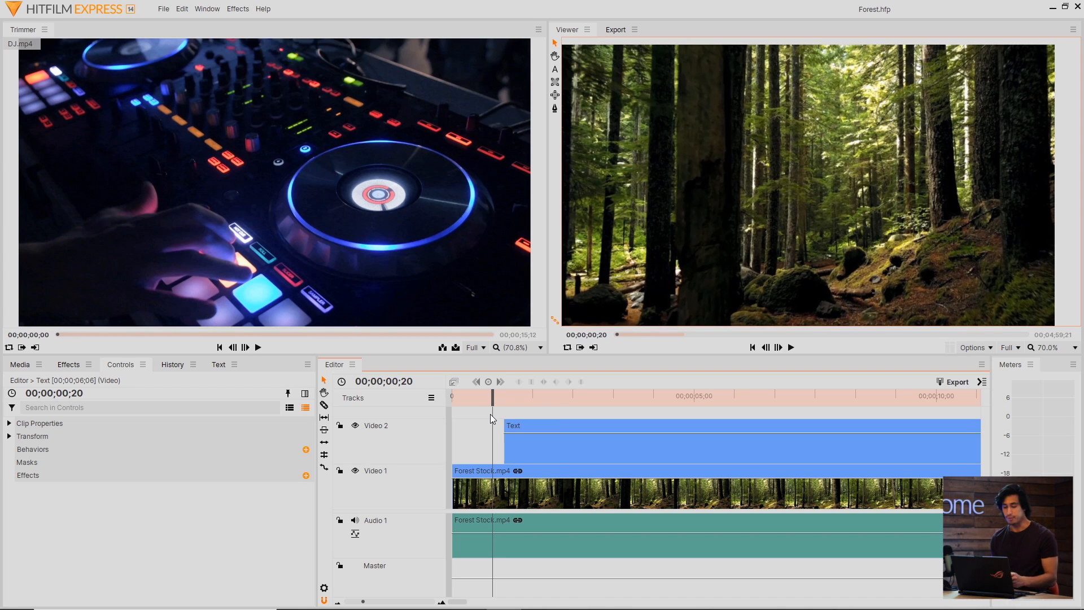
- Start opacity keyframing on the forest title clip at 00;00;01;02 and set that keyframe to 0%
click(505, 396)
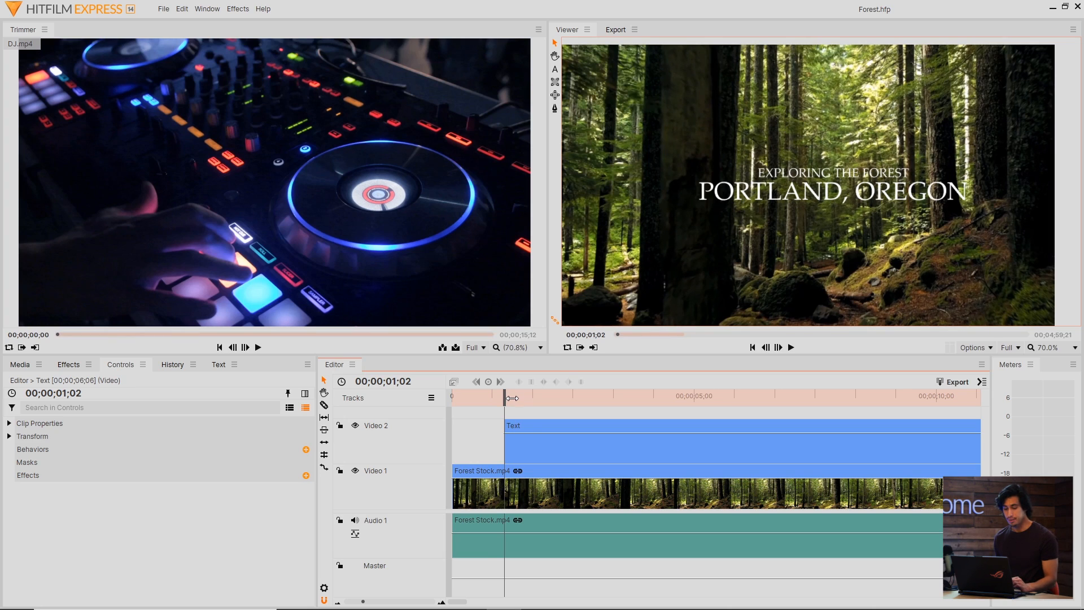
click(533, 428)
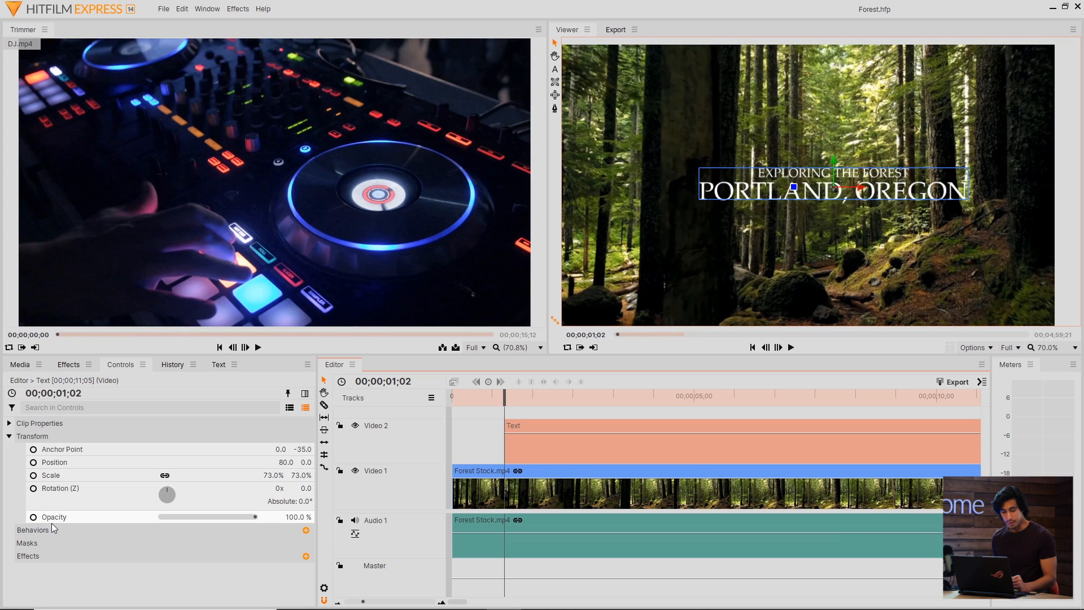
drag(188, 515, 239, 503)
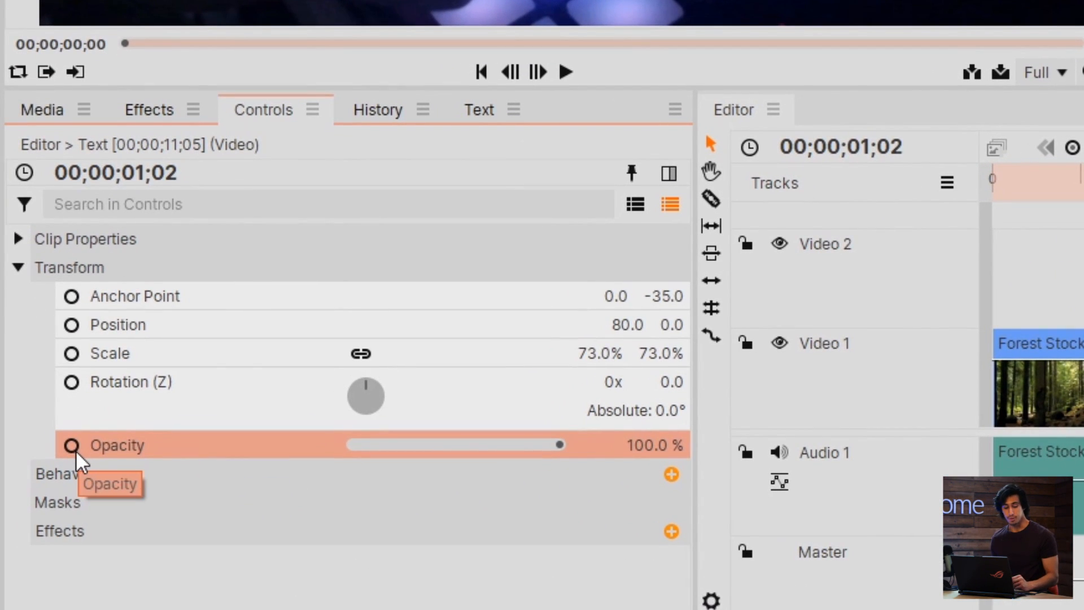
click(73, 446)
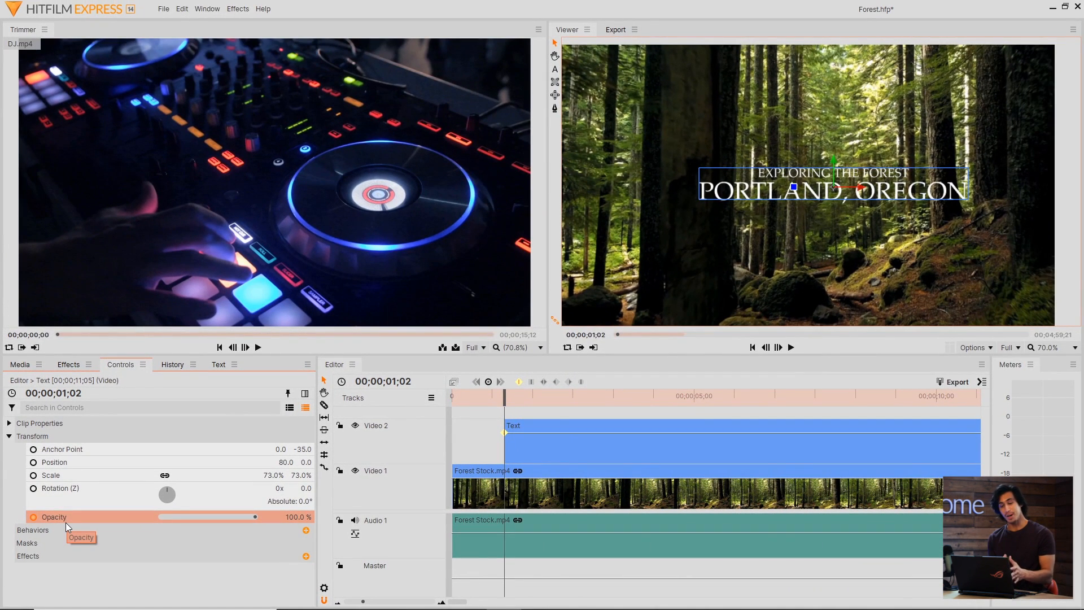
drag(256, 517, 145, 511)
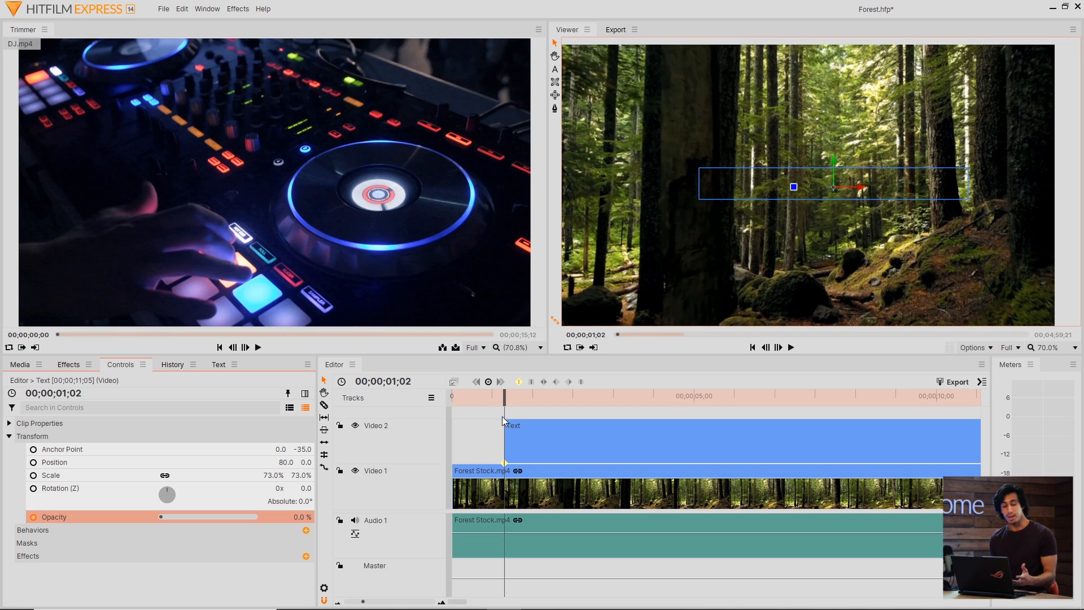
- Add a 100% opacity keyframe to the forest title at 00;00;02;06 and preview the fade-in
drag(504, 402, 561, 416)
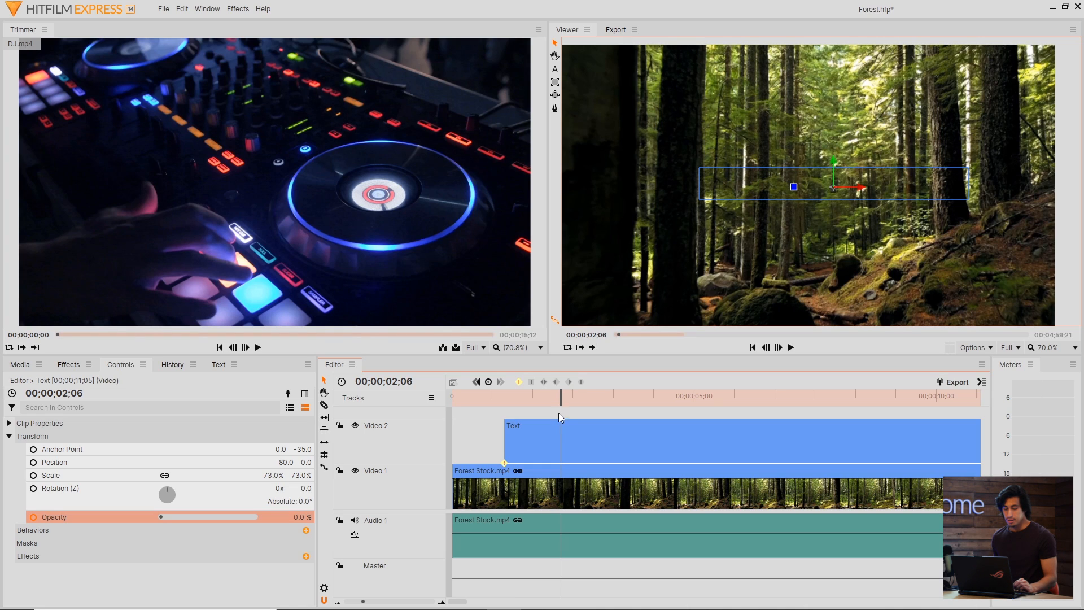
drag(165, 519, 273, 515)
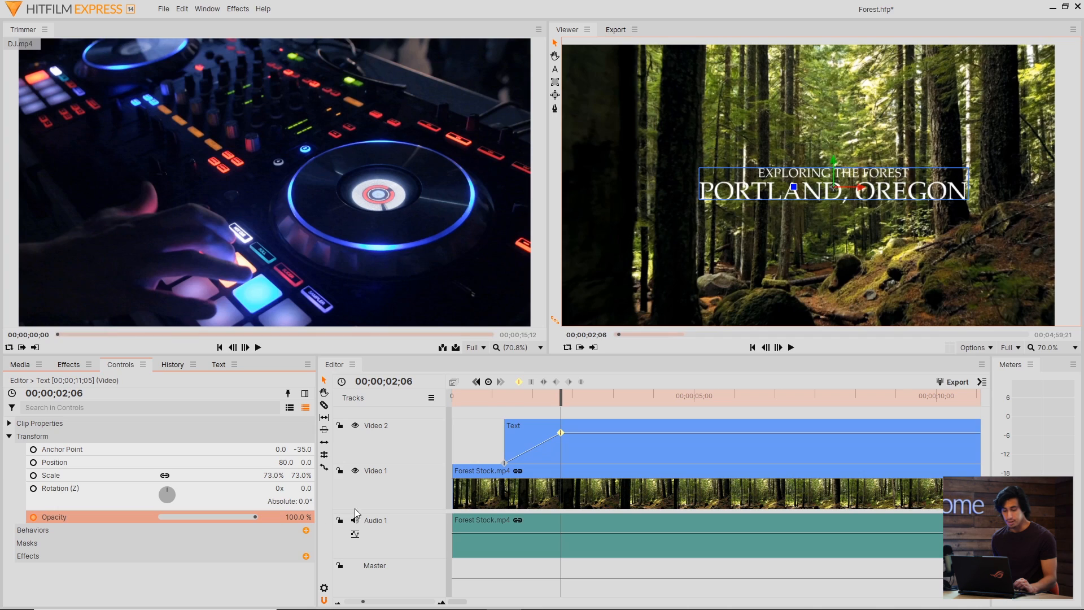
mouse_move(503, 464)
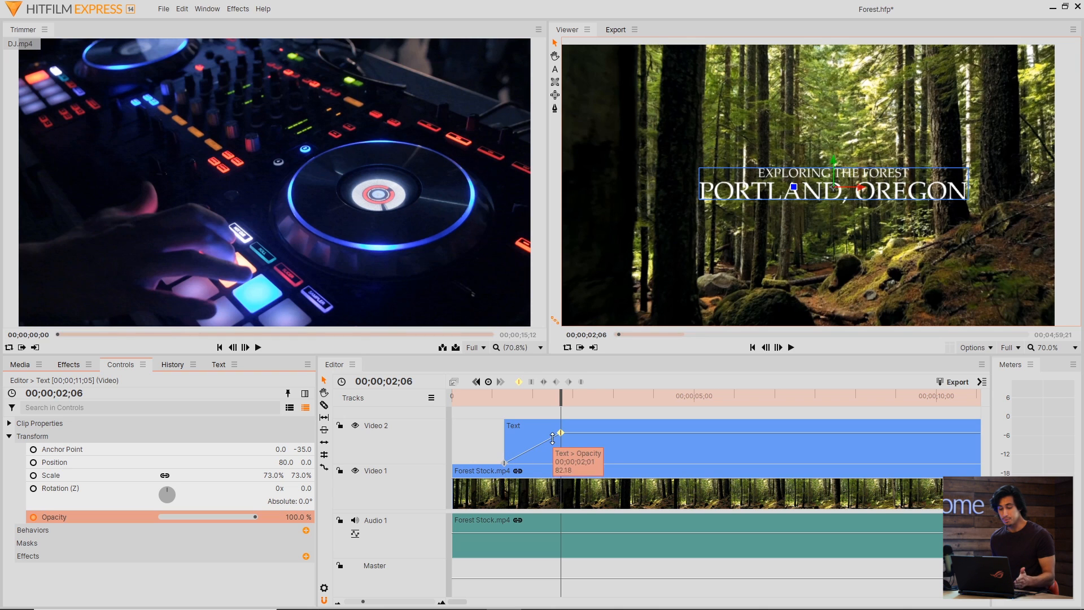
drag(556, 394, 505, 392)
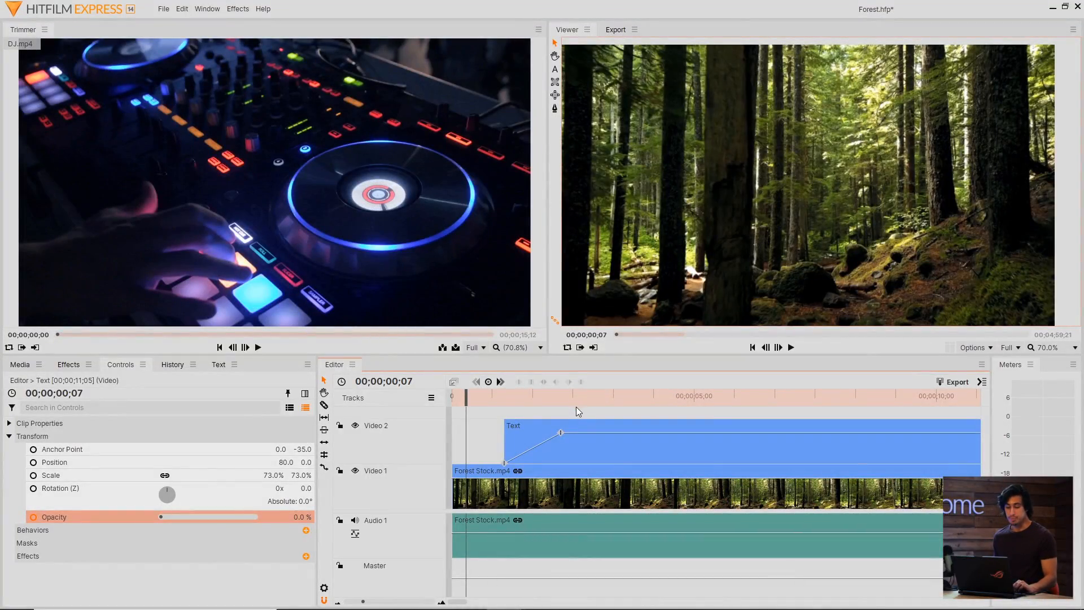
- Toggle an opacity keyframe holding the forest title at 100% at 00;00;04;08
drag(599, 388, 662, 409)
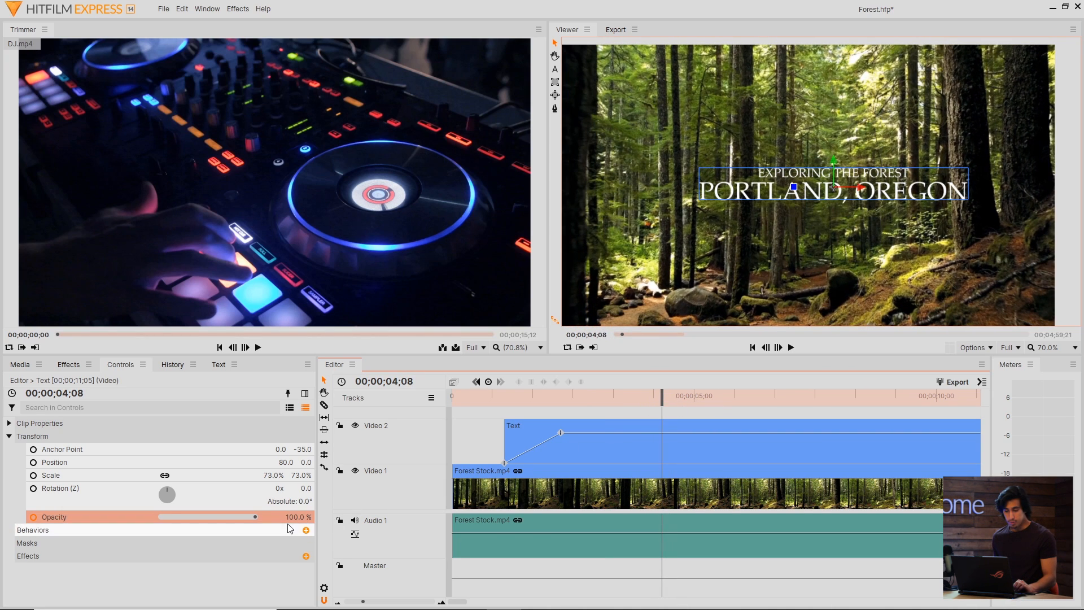
click(127, 521)
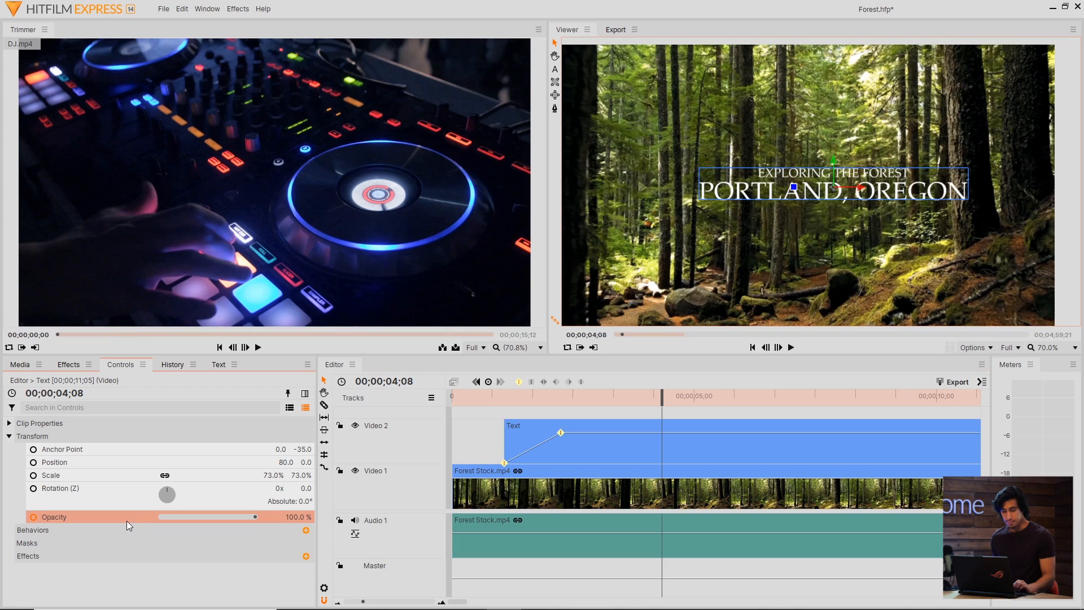
click(296, 517)
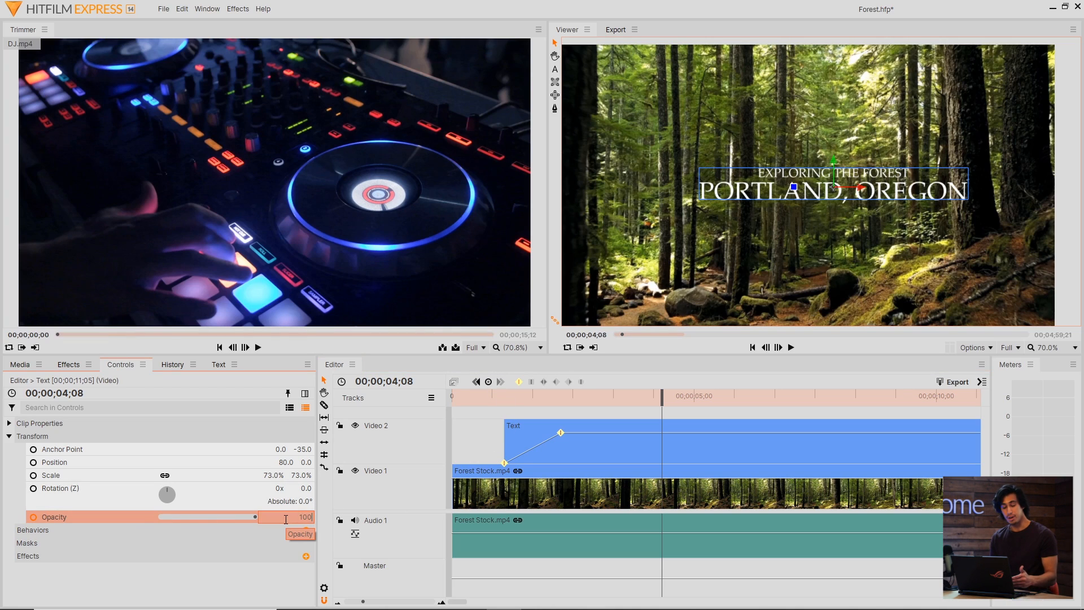
key(Return)
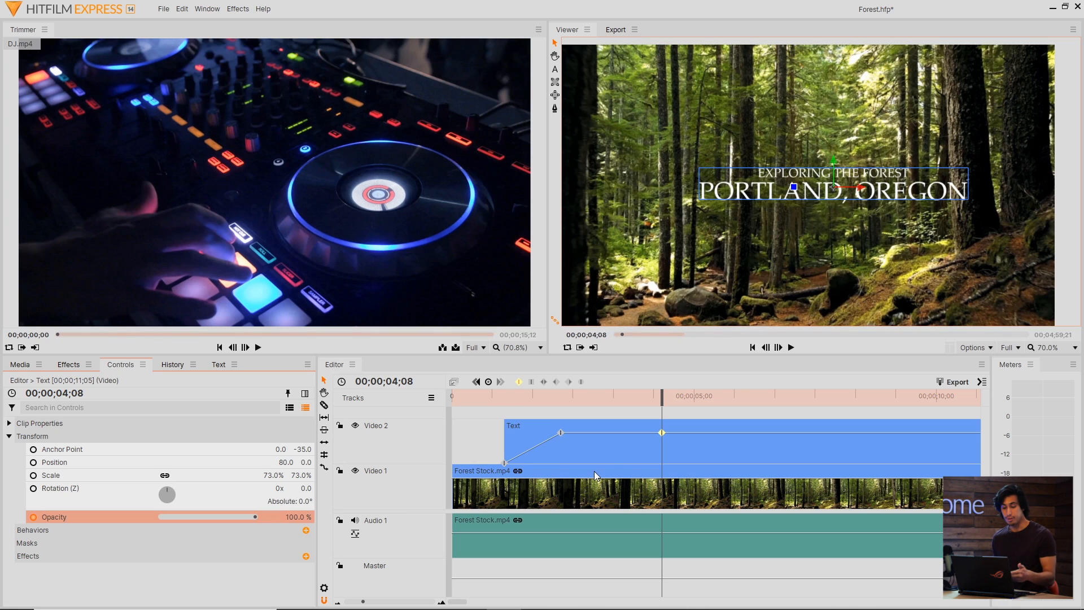
key(ctrl+z)
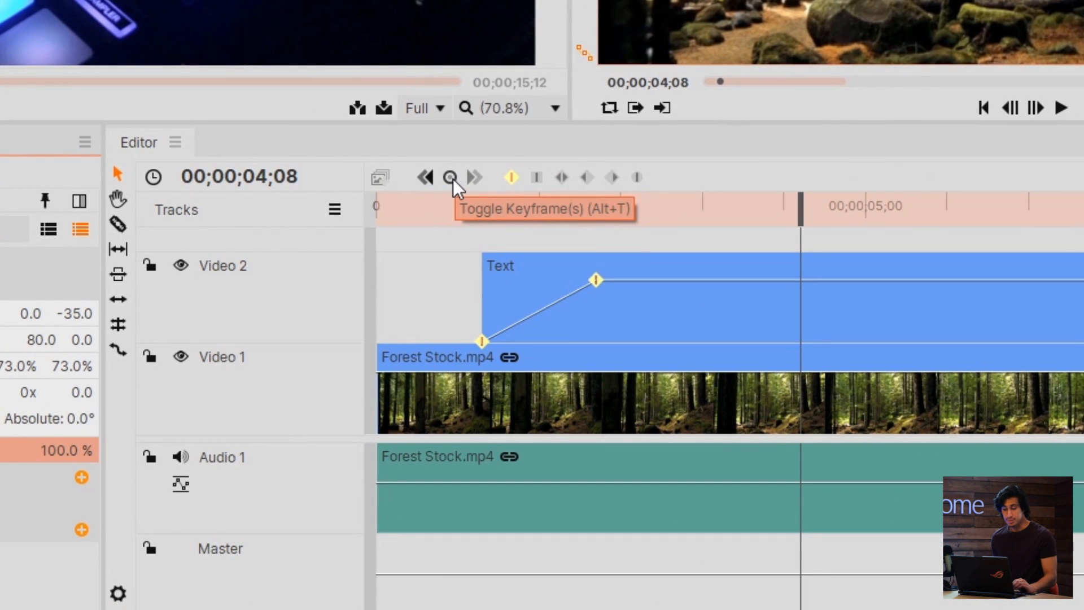
click(452, 178)
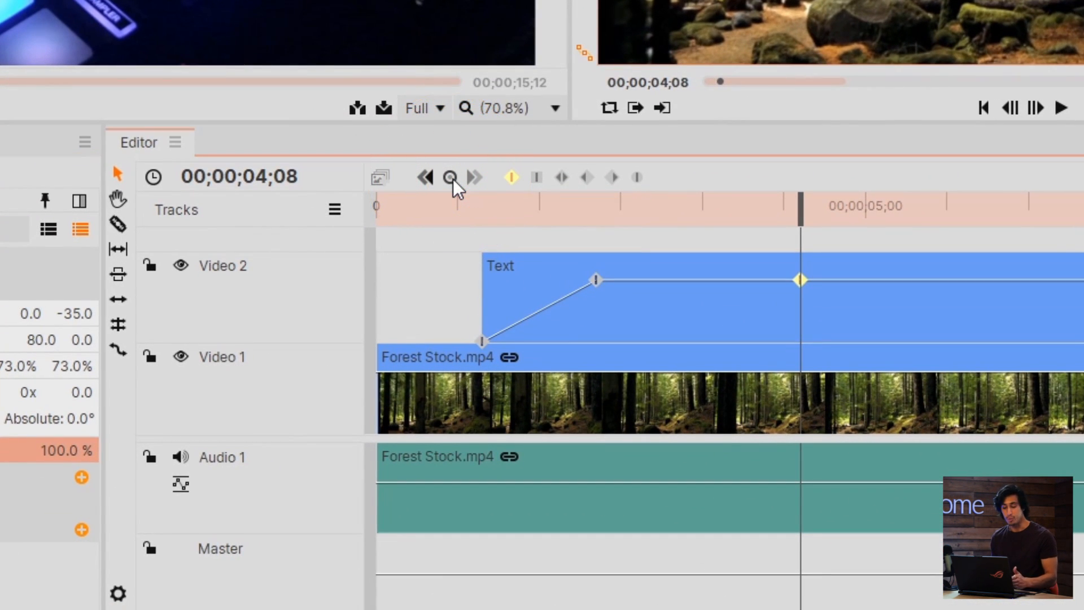
- Fade the title out with a 0% opacity keyframe at 00;00;05;14, and shift that keyframe slightly earlier
drag(801, 210, 926, 257)
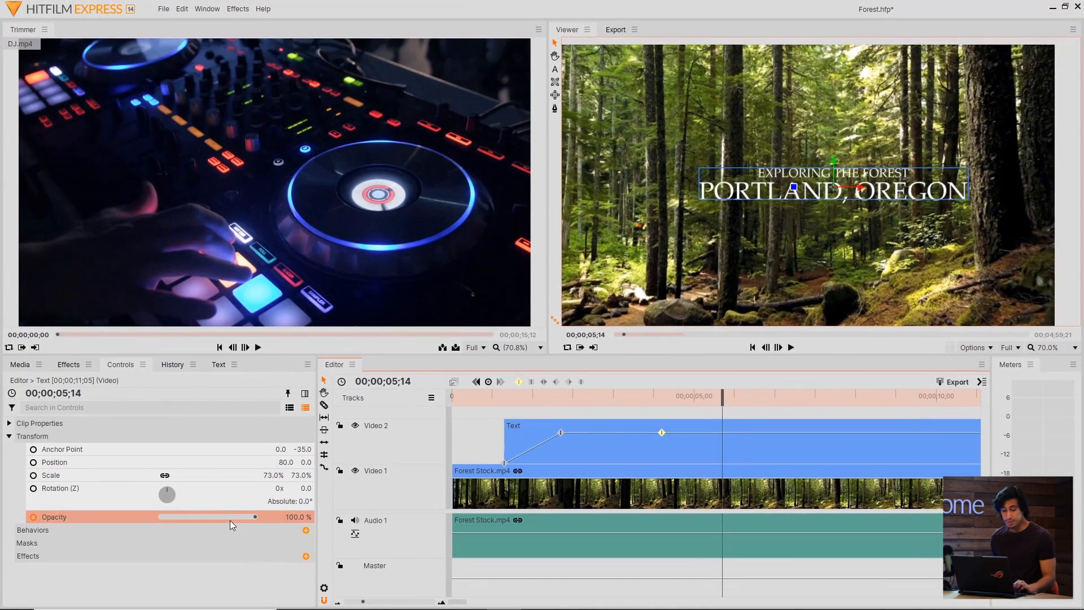
drag(229, 518, 169, 516)
drag(723, 463, 716, 465)
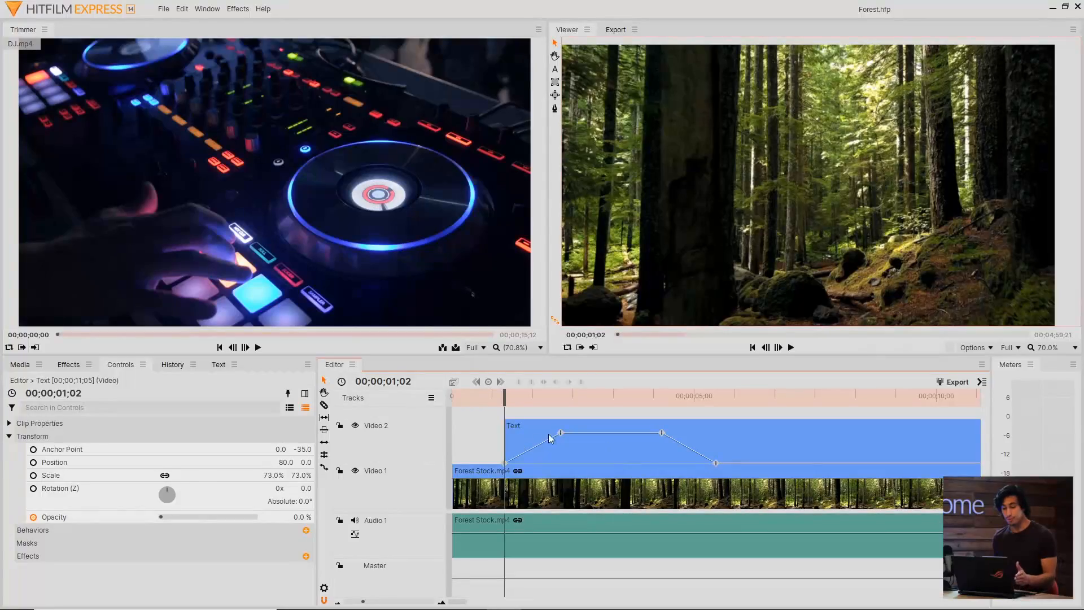
- Start scale keyframing on the forest title clip at 00;00;01;02 and set the scale to 40%
click(520, 432)
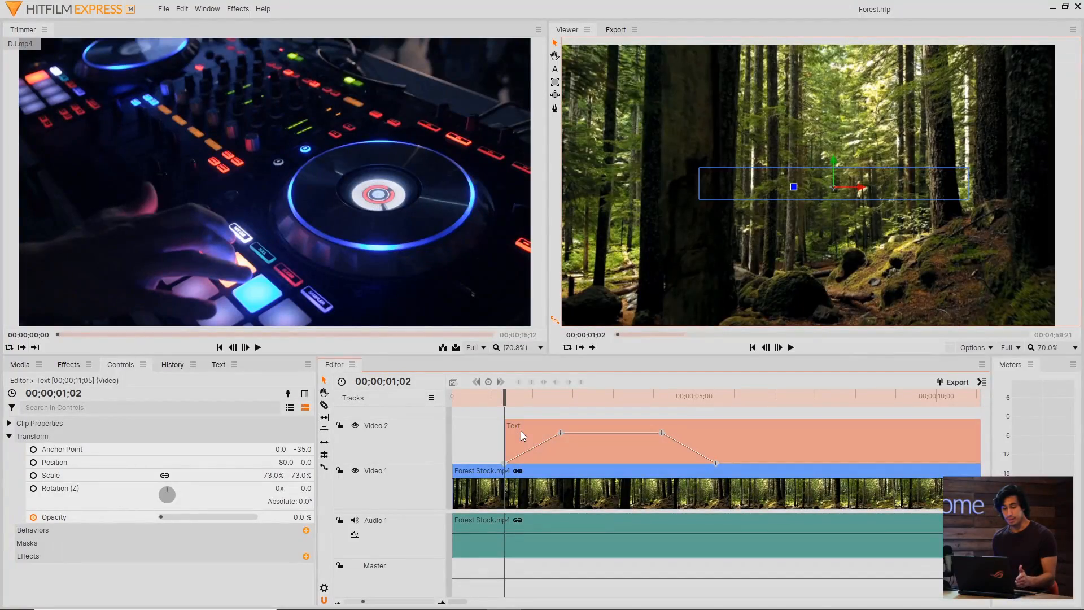
click(34, 476)
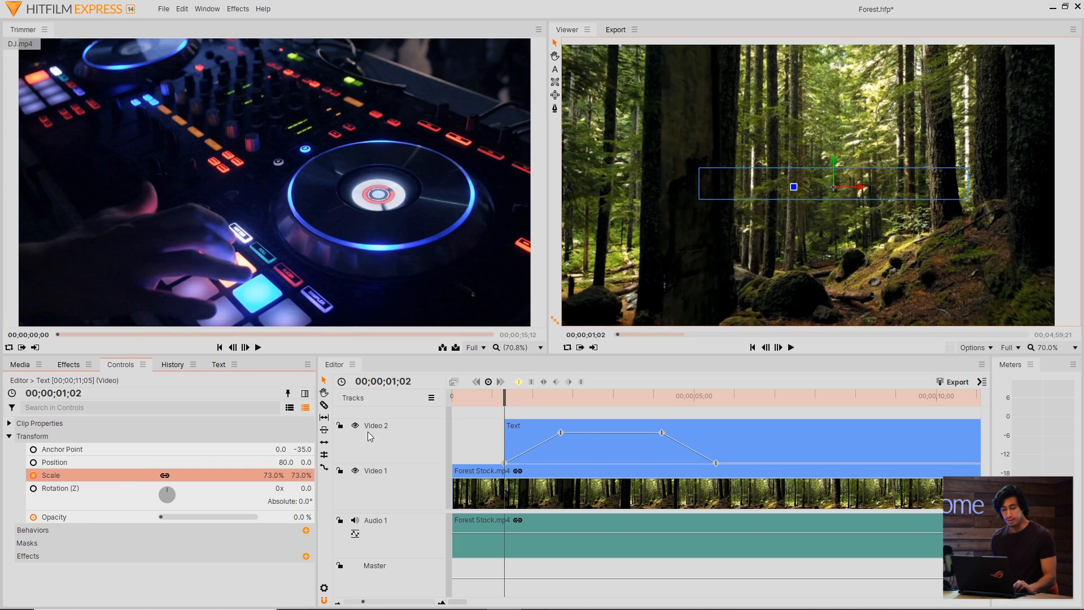
click(279, 476)
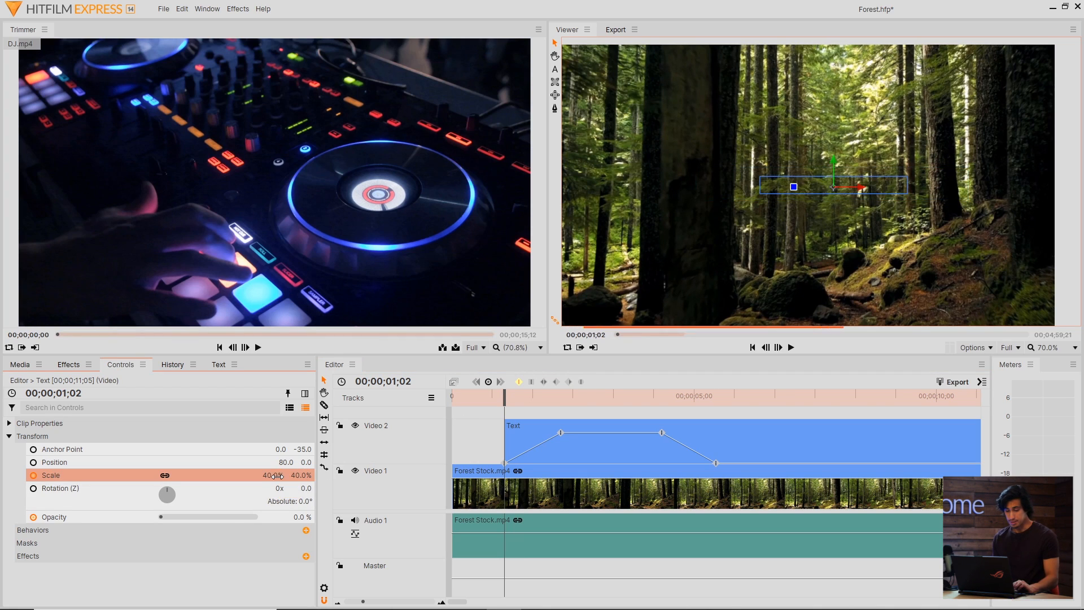
key(Return)
- Set the title's scale to 80% at 00;00;05;12 and preview the growing text animation
drag(612, 401, 718, 401)
click(279, 476)
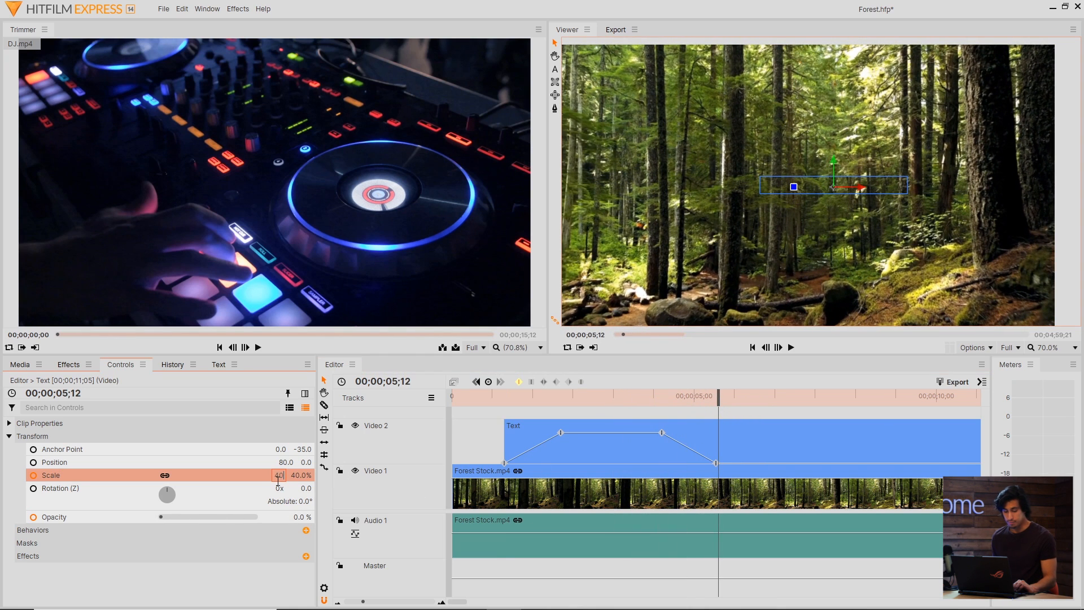
text(80)
key(Return)
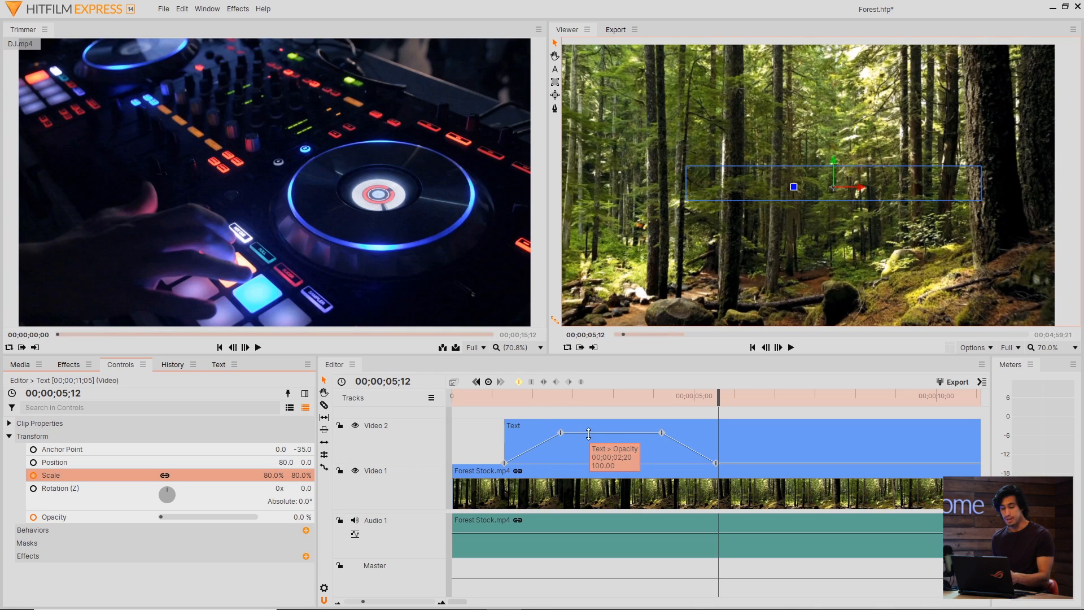
drag(607, 398, 514, 399)
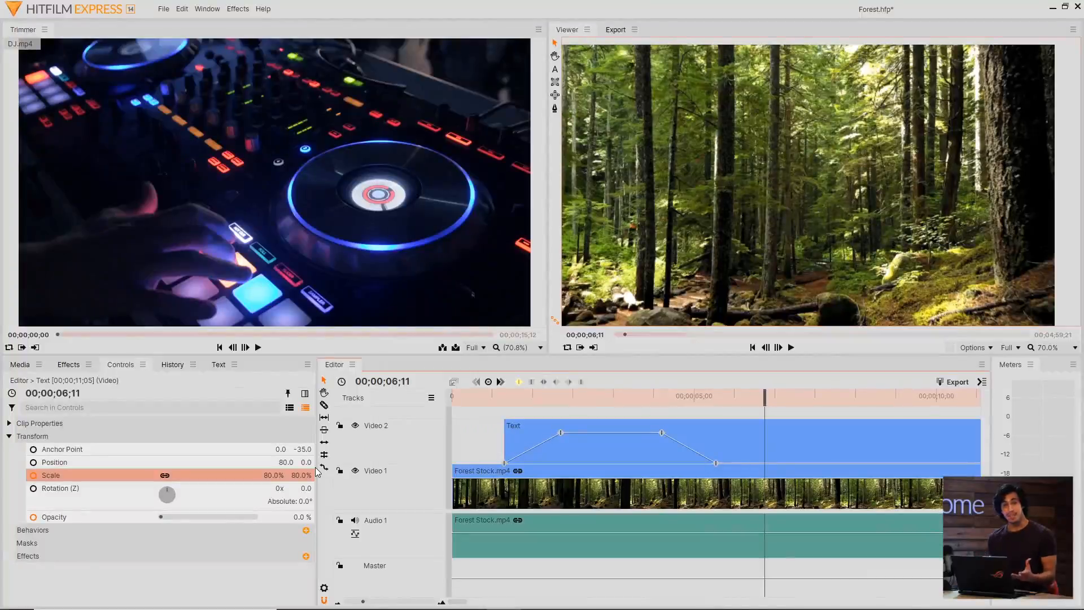
- Widen the area with the title's properties and display their keyframe timeline, enlarged to spread the keyframes apart
drag(318, 472, 475, 474)
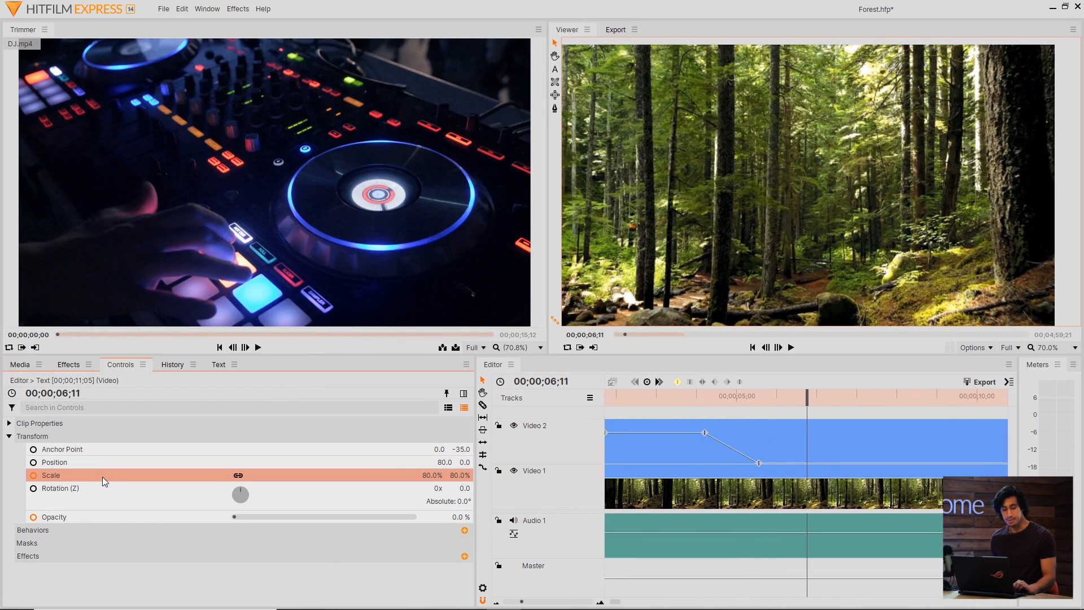
click(192, 517)
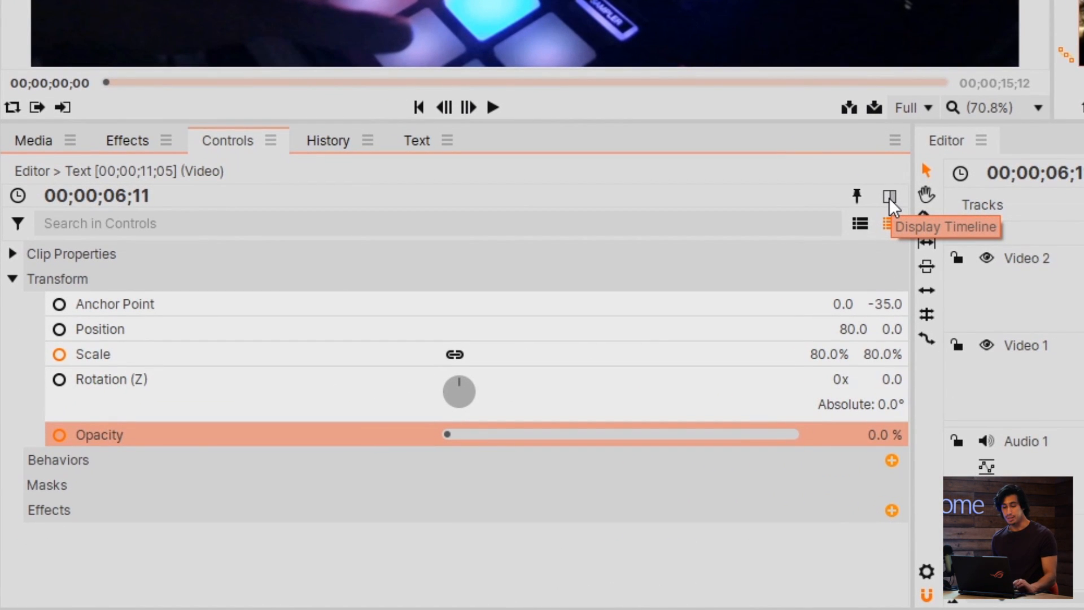
click(889, 198)
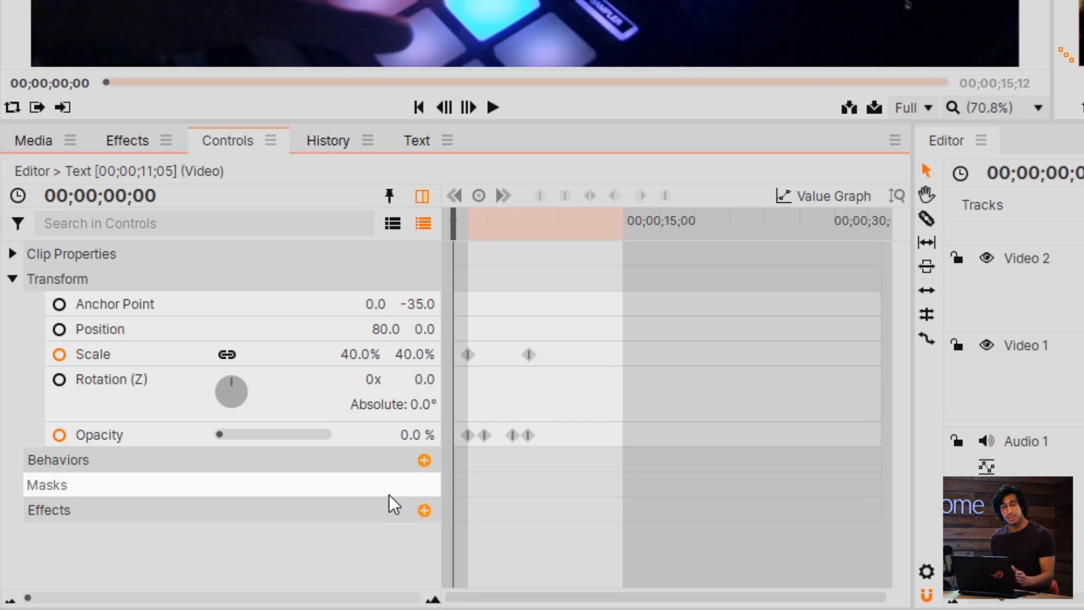
drag(29, 599, 58, 609)
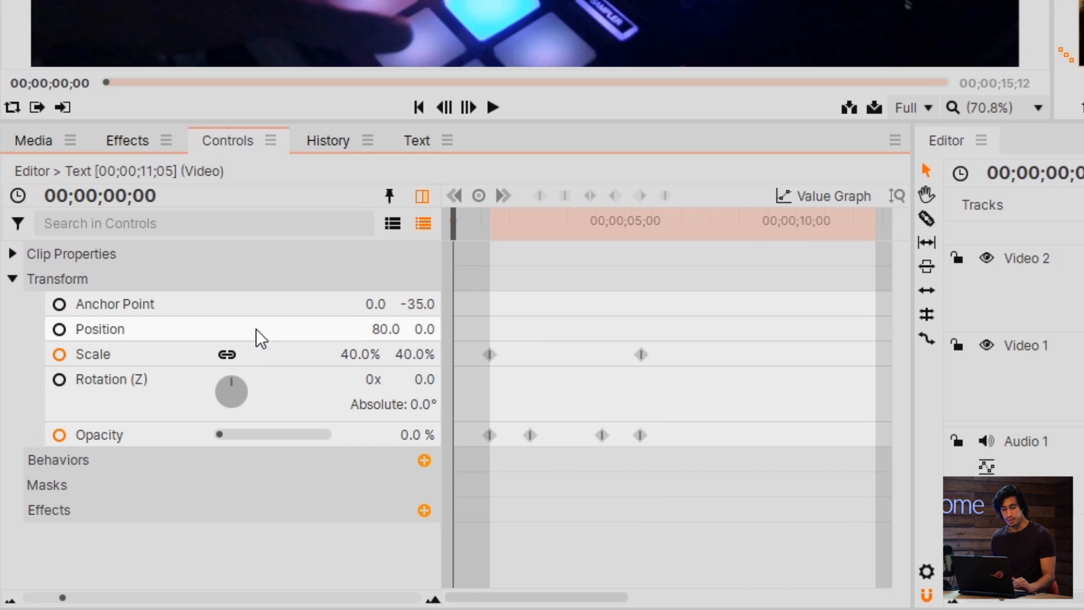
- Examine the title's Scale and Opacity keyframes in turn and scrub to 00;00;02;05
click(278, 365)
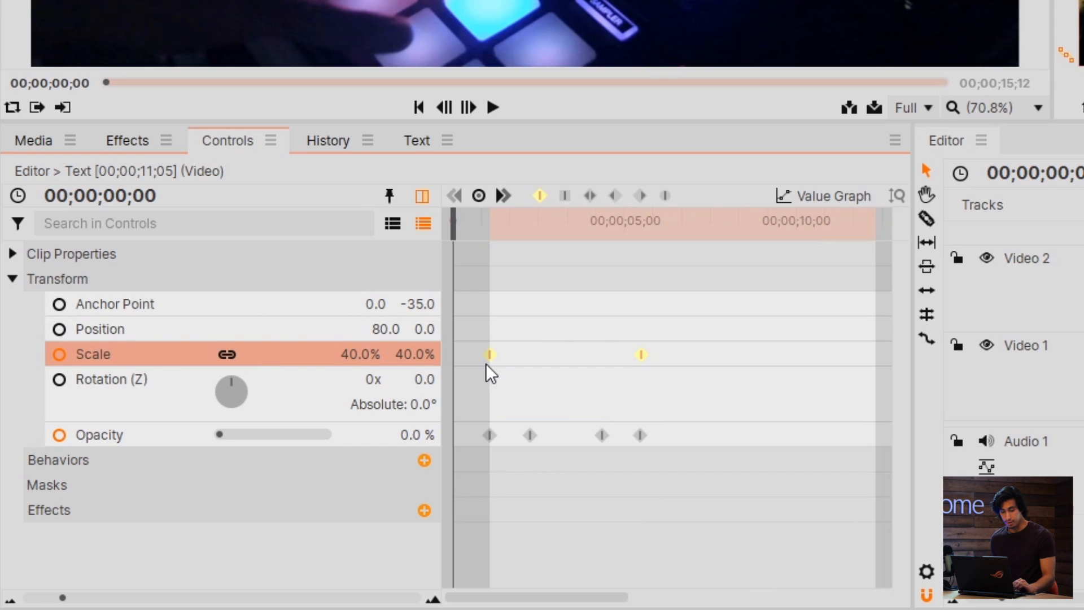
click(182, 442)
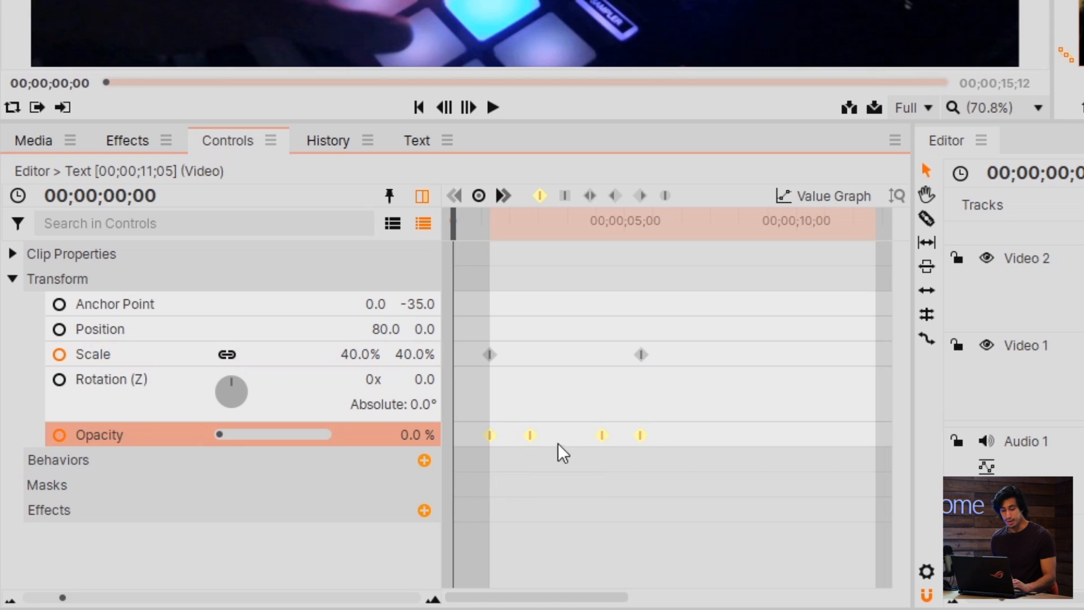
click(564, 373)
drag(516, 230, 529, 236)
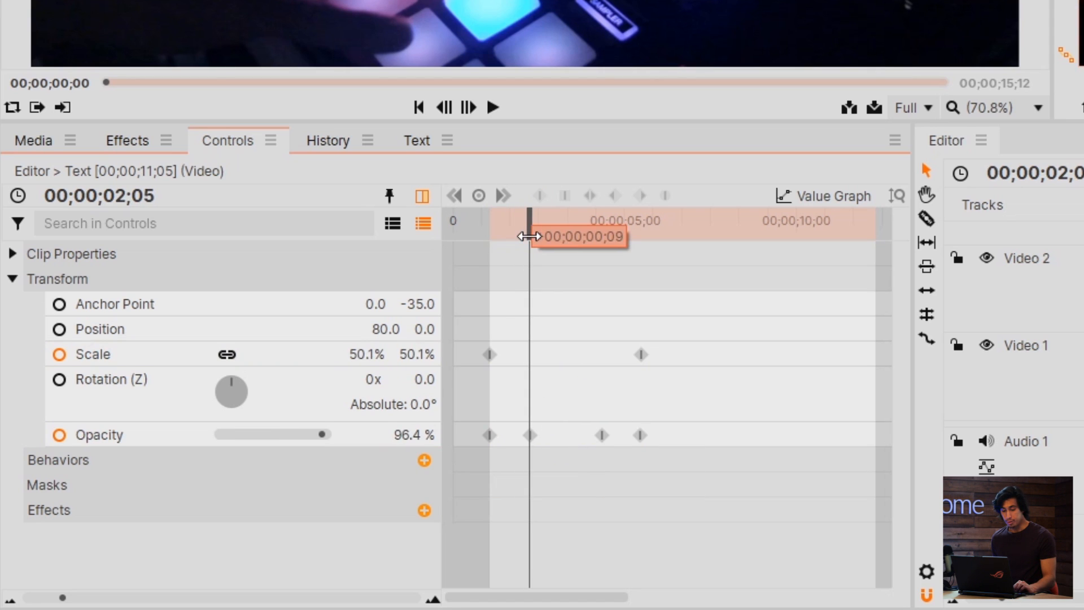
- Move the forest title's second Scale keyframe to 00;00;07;01 and preview the slower growth
drag(644, 355, 700, 374)
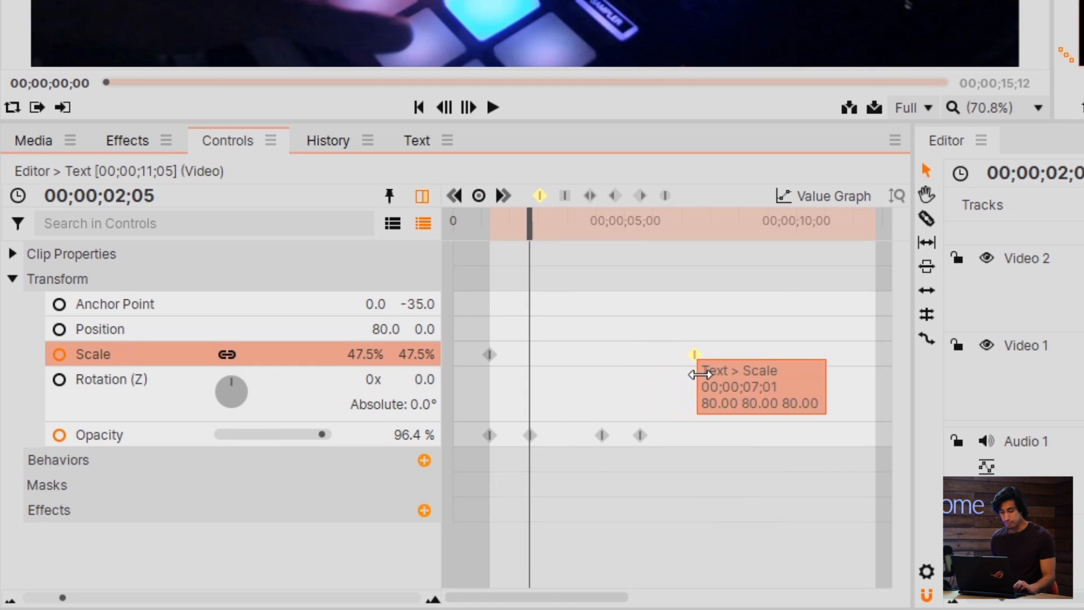
click(714, 363)
key(space)
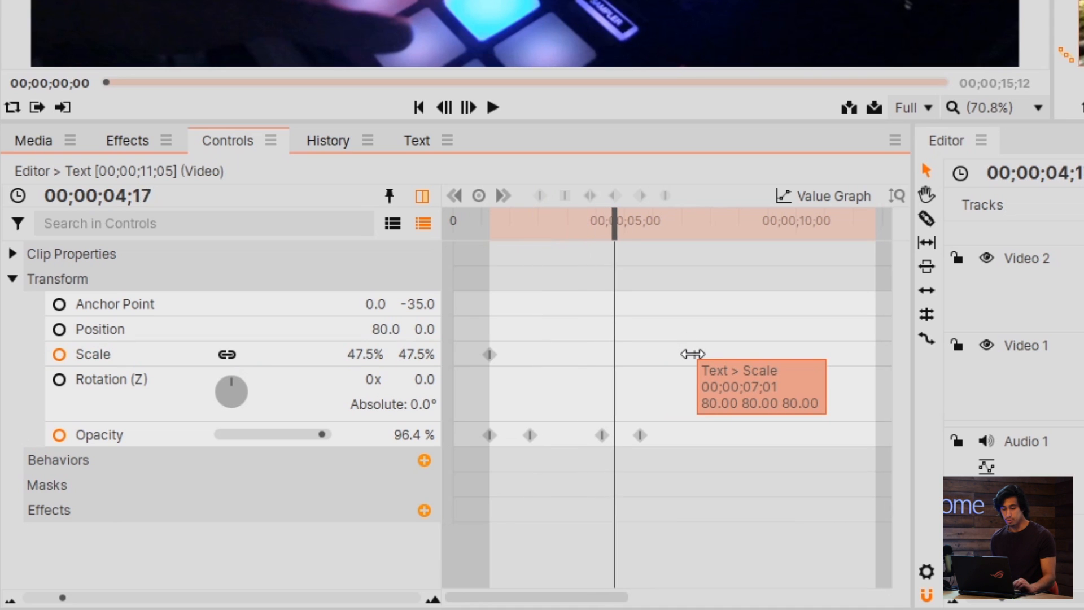
- Move the second Scale keyframe to about 00;00;02;05, in line with the second Opacity keyframe, and preview the faster growth
drag(692, 354, 530, 354)
drag(557, 226, 477, 226)
key(space)
click(575, 260)
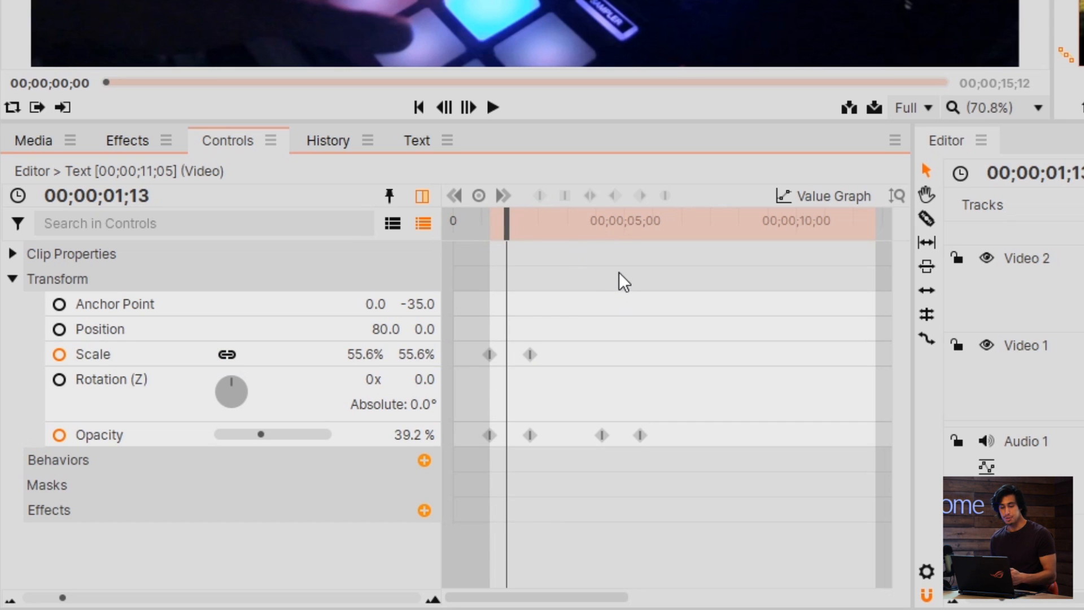
- Delete all Opacity keyframes of the forest title and return the playhead to the start of the clip
click(158, 436)
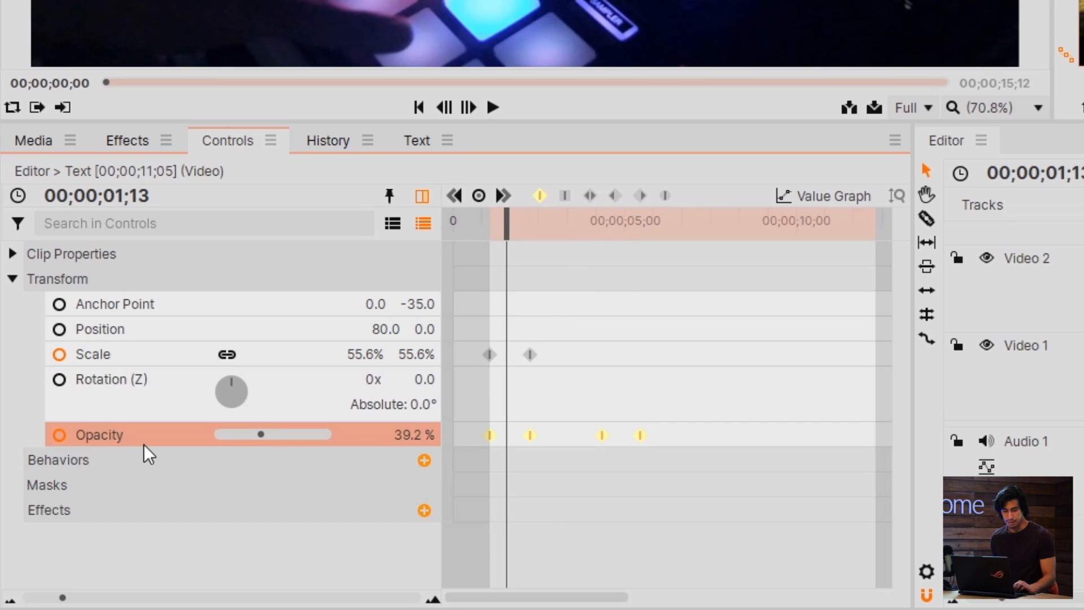
key(Delete)
drag(507, 225, 476, 224)
- Shift both Scale keyframes forward in time together, placing the first at about 00;00;02;11, and preview the title's animation
drag(570, 311, 486, 362)
click(524, 367)
drag(559, 321, 471, 375)
drag(530, 354, 575, 364)
click(585, 317)
key(space)
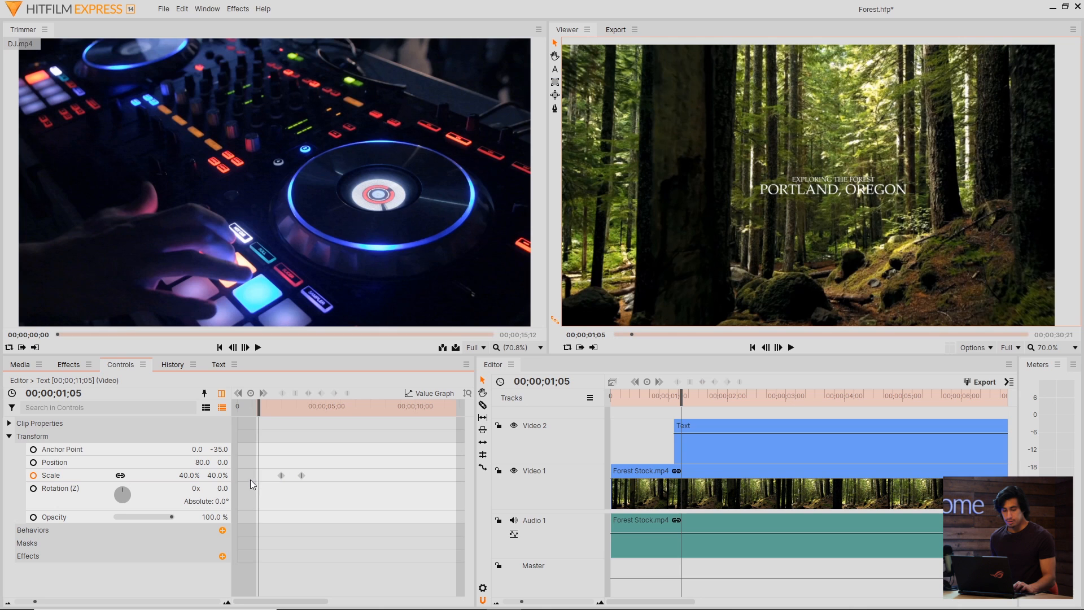
click(719, 337)
key(space)
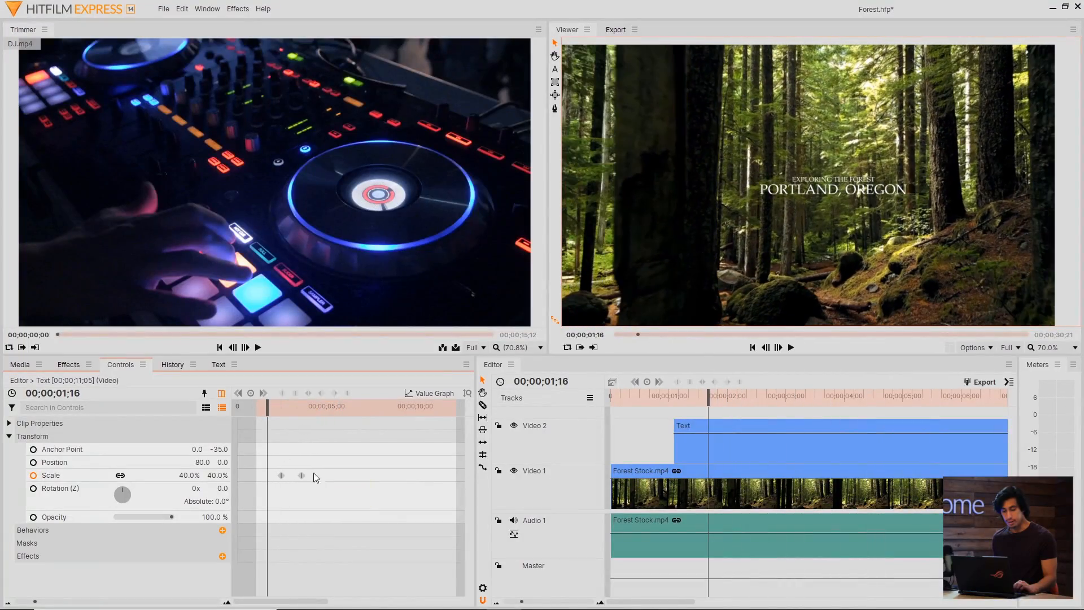
- Convert both Scale keyframes of the forest title to Constant and preview the abrupt size change
drag(314, 471, 285, 479)
click(318, 464)
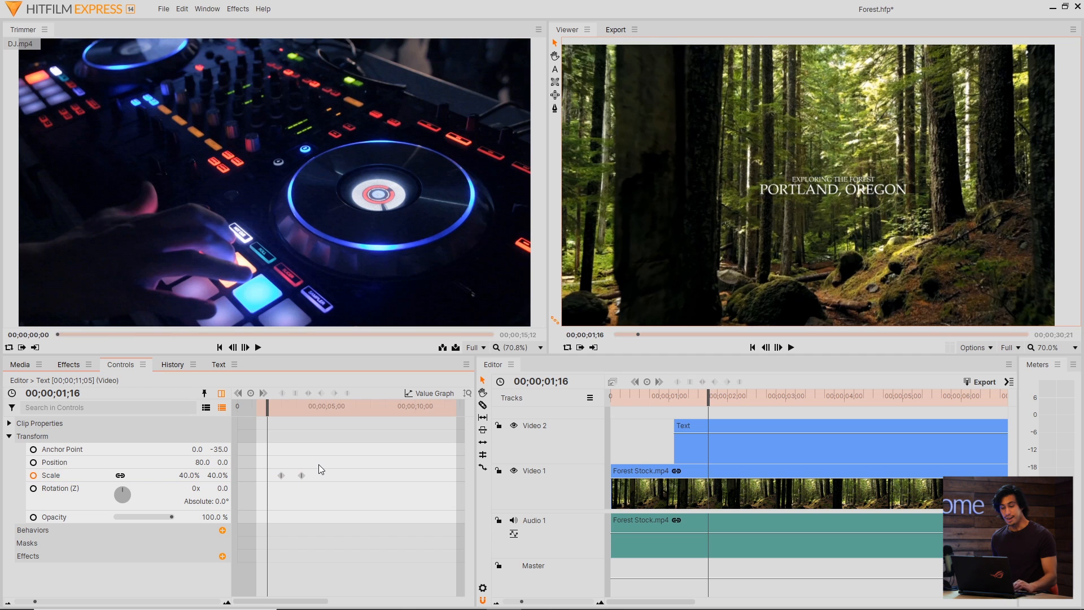
drag(321, 473, 278, 485)
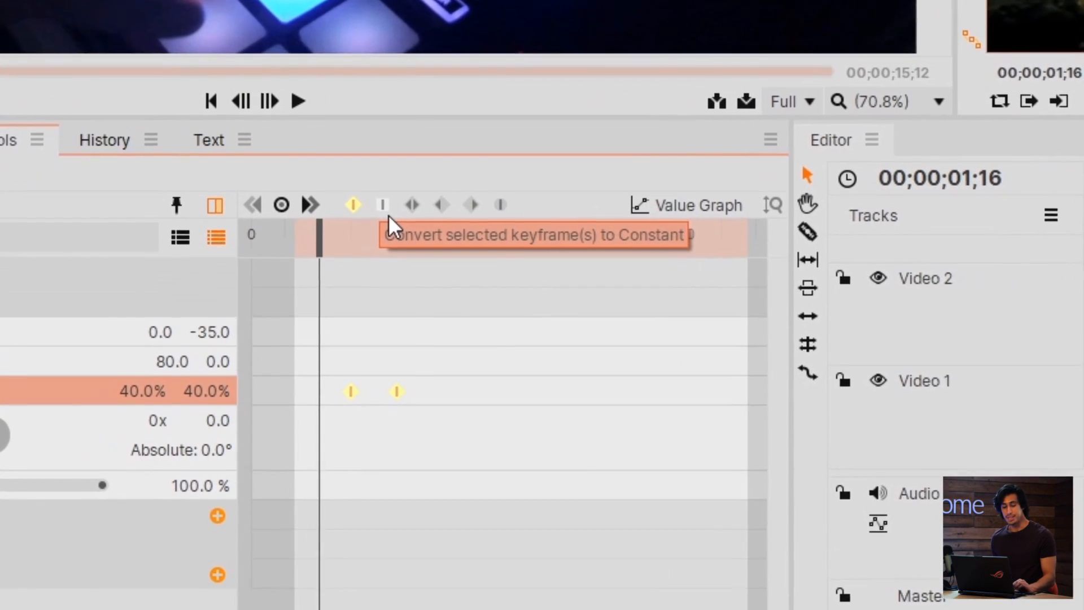
click(384, 207)
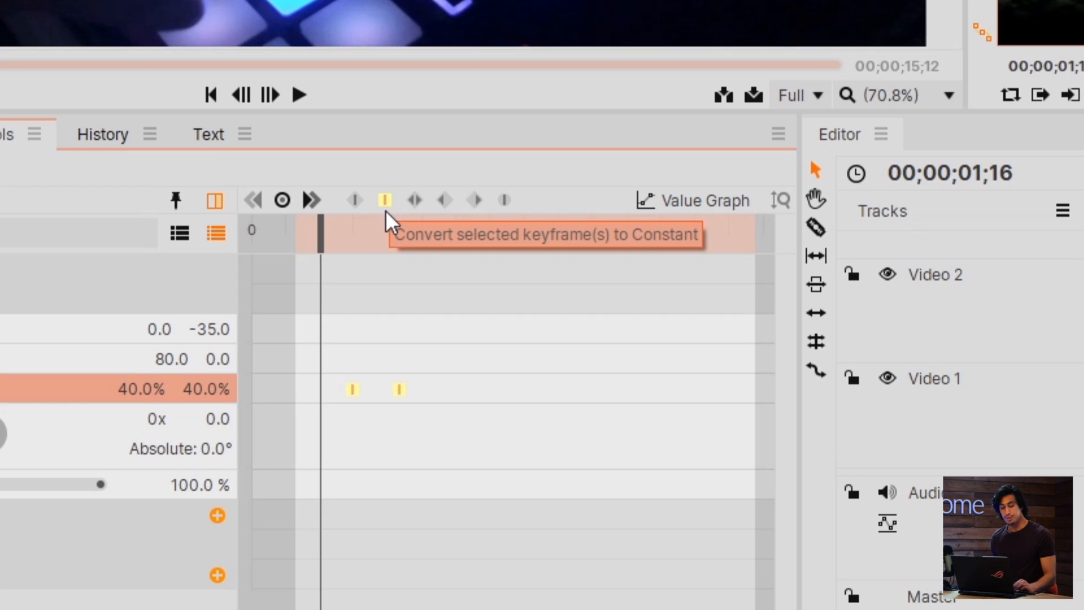
click(445, 365)
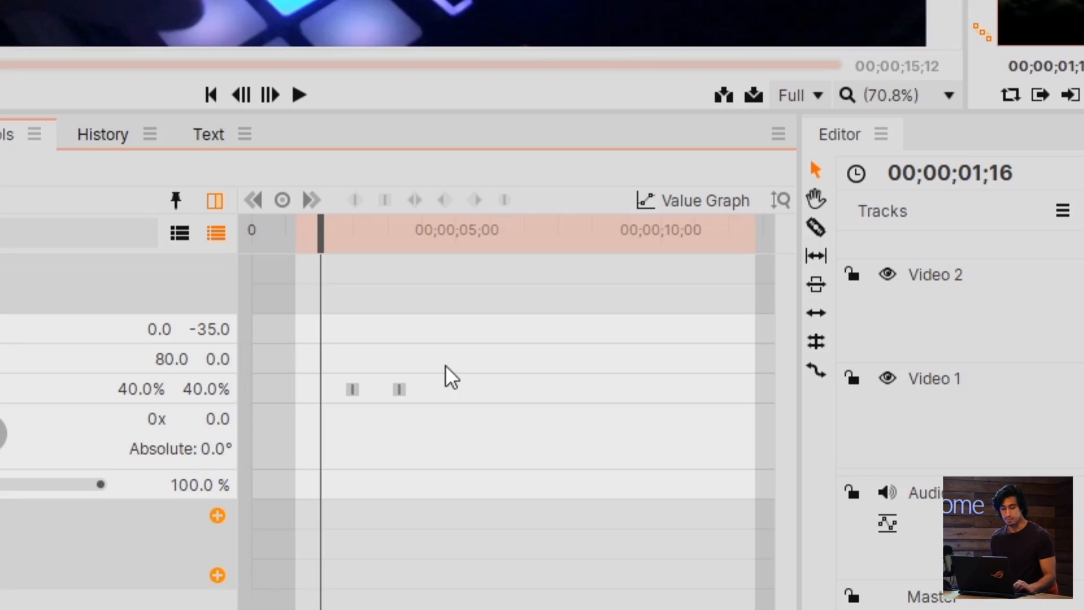
key(space)
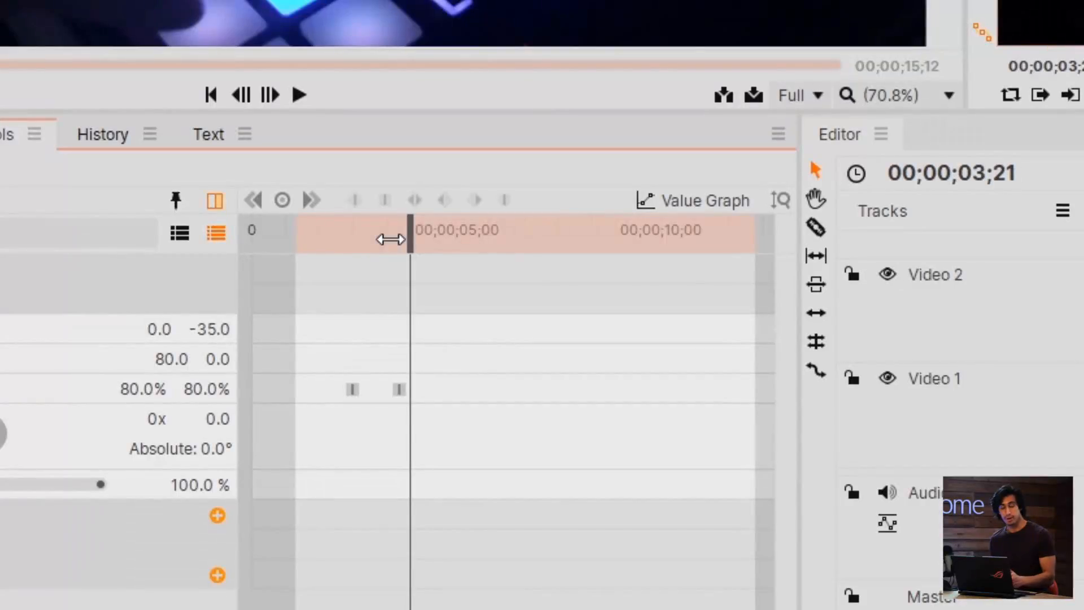
click(373, 237)
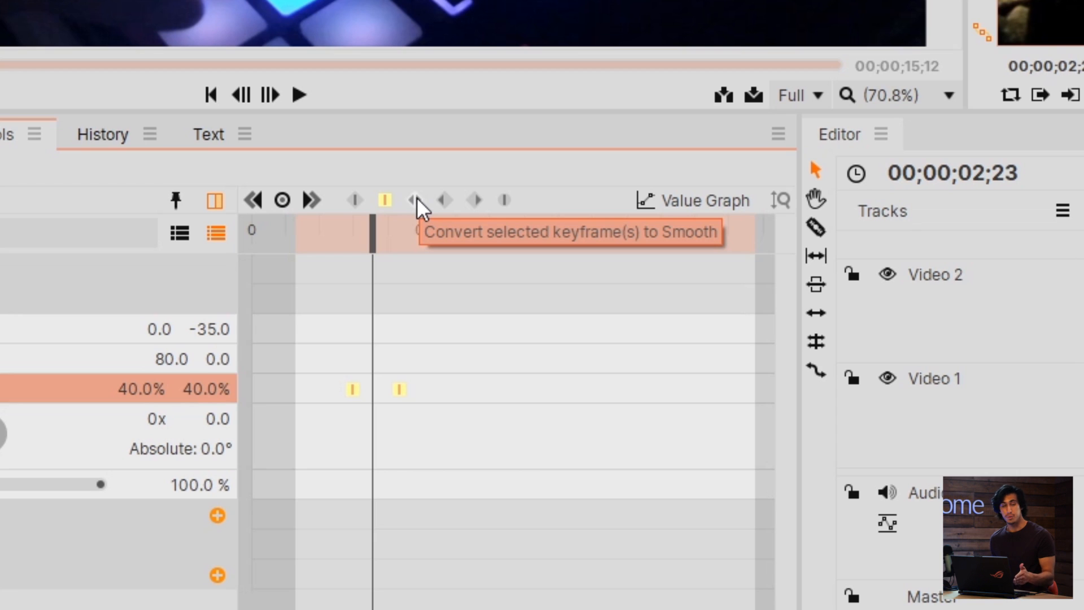
- Convert both Scale keyframes to Smooth, and reshape the easing in the value graph with the 80% keyframe's curve handle
click(416, 203)
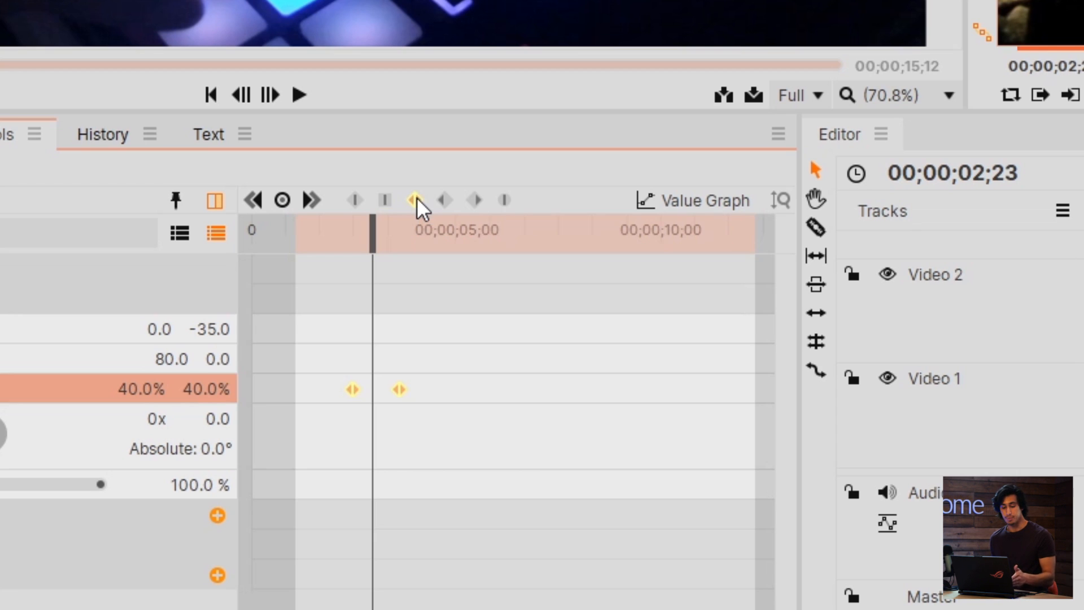
click(353, 236)
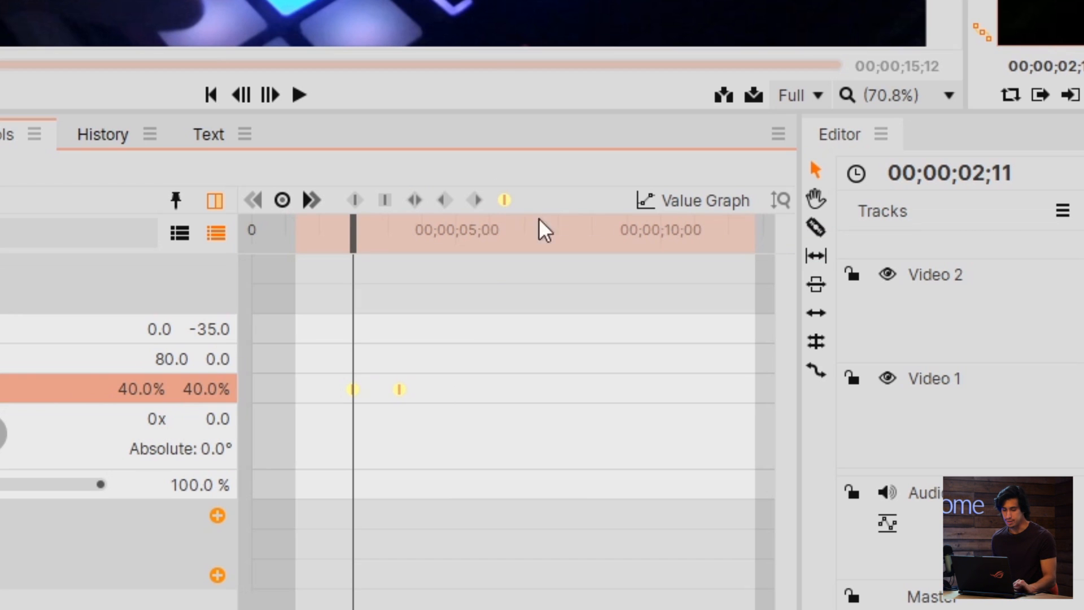
click(695, 201)
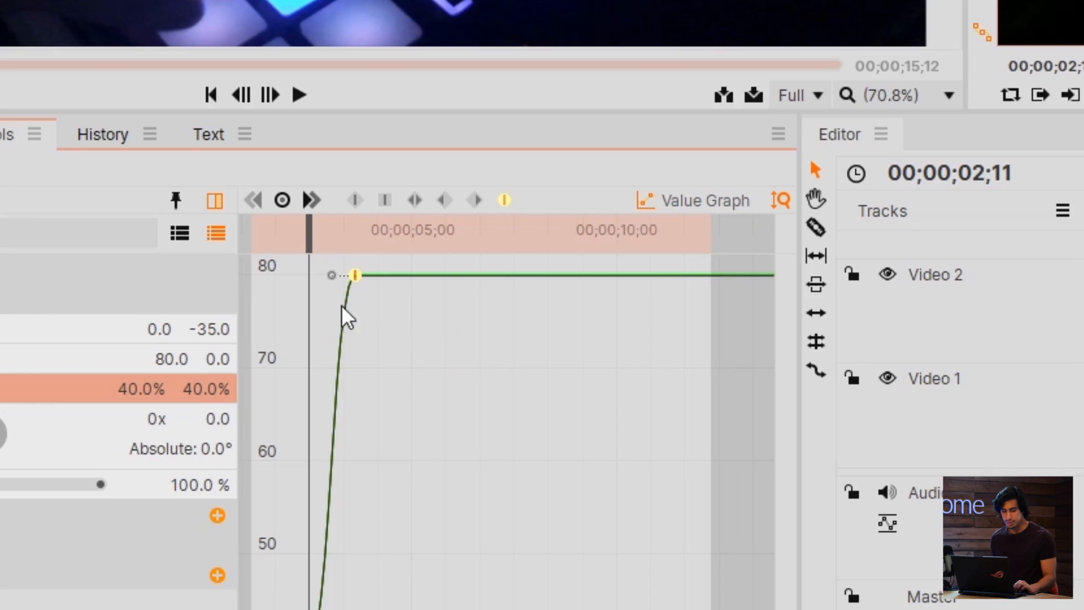
drag(334, 284, 310, 306)
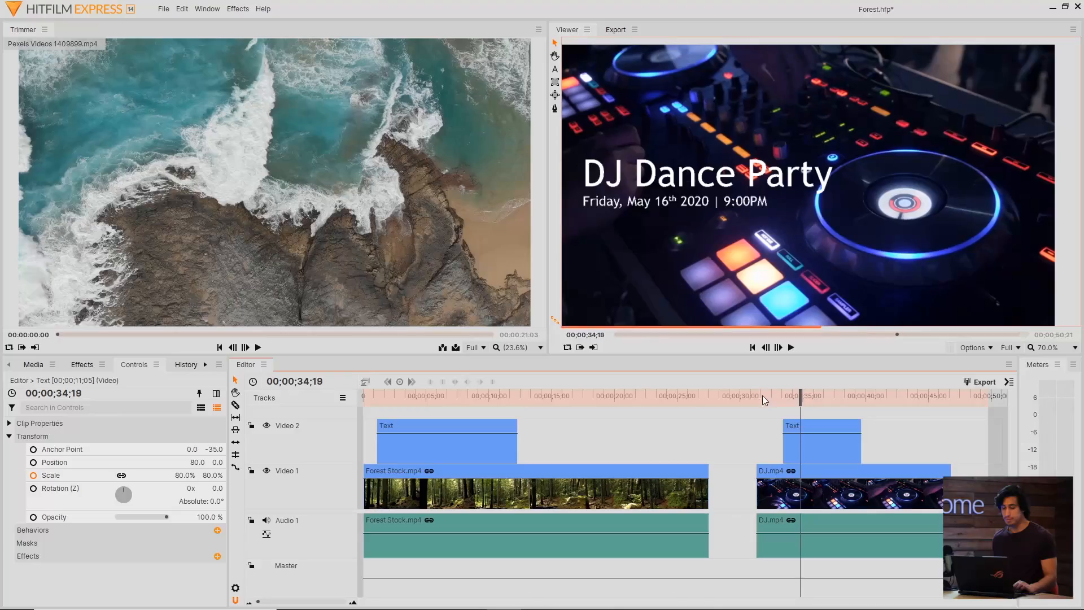
- Start Position keyframing on the DJ Dance Party title at 00;00;33;10 and move it out of frame to X -1290
drag(781, 399, 782, 398)
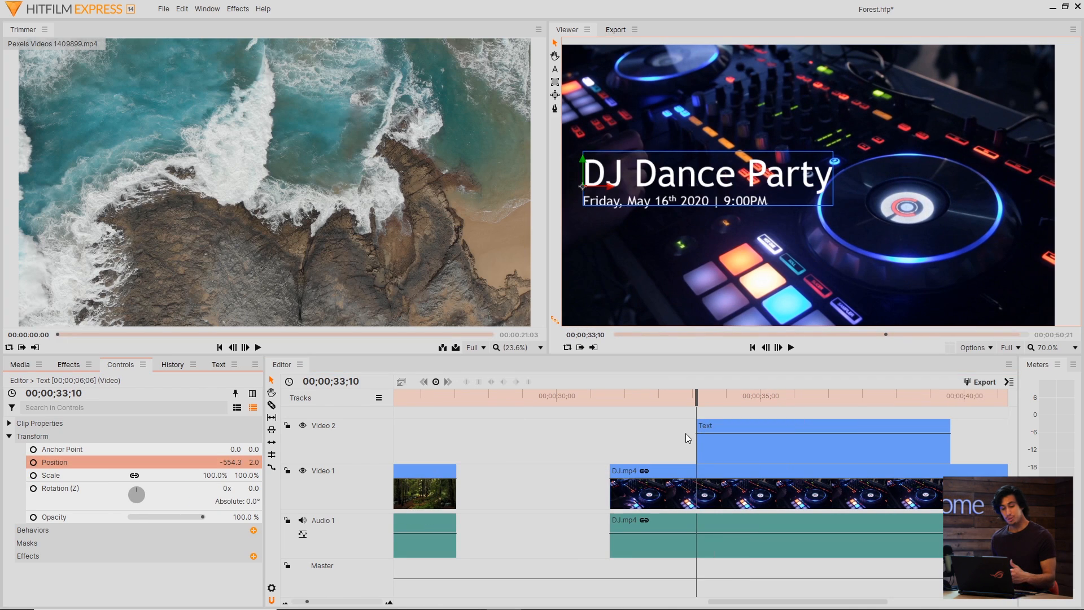
click(35, 464)
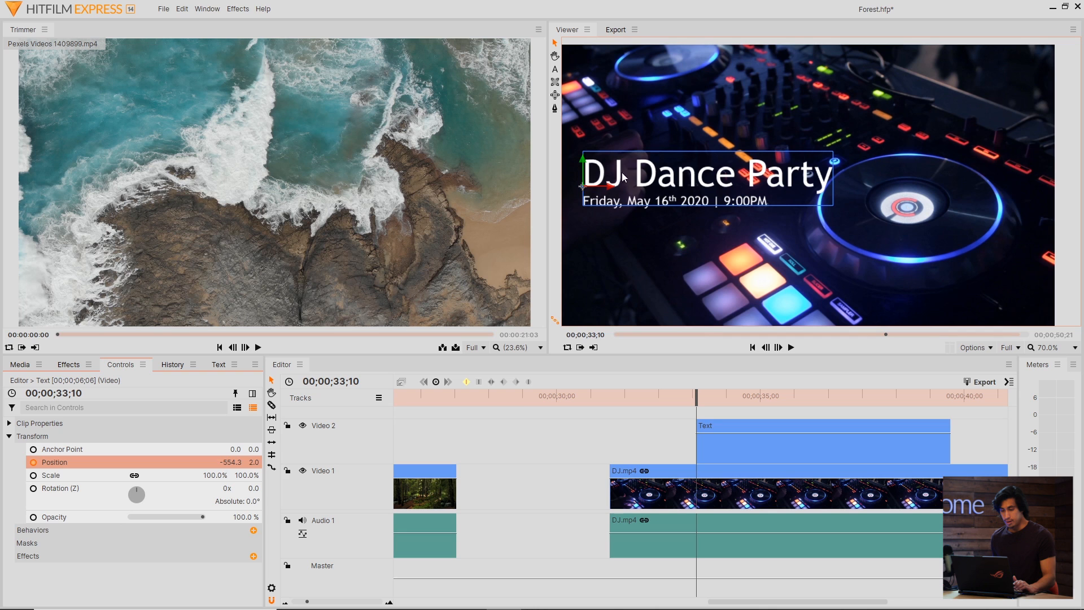
drag(616, 190, 322, 235)
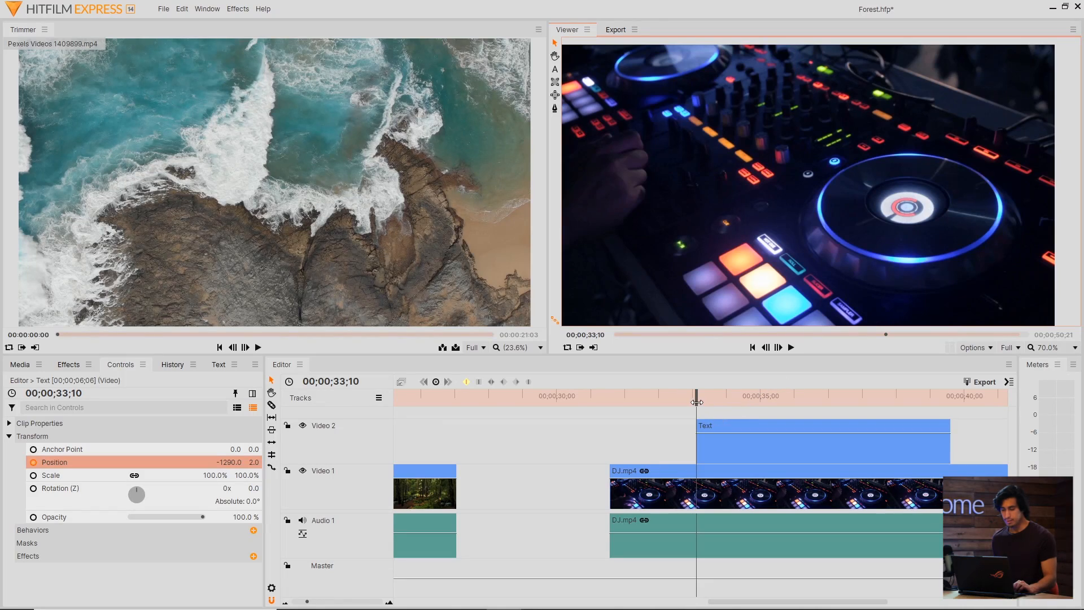
- Keyframe the DJ title's Position to X -525 at 00;00;33;20 and X -549 at 00;00;33;23
drag(697, 402, 713, 402)
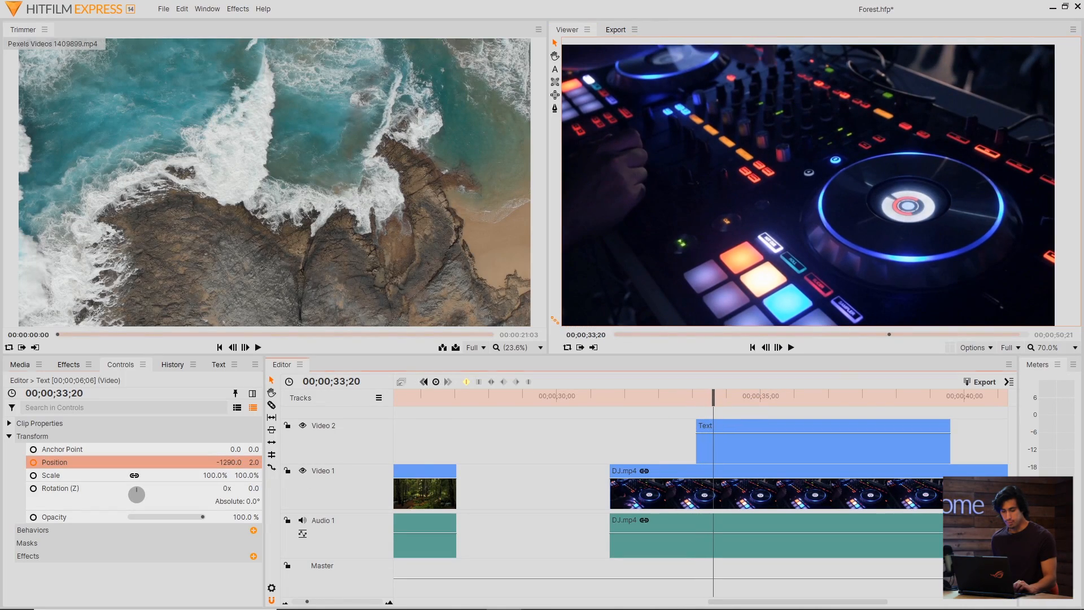
drag(229, 462, 287, 462)
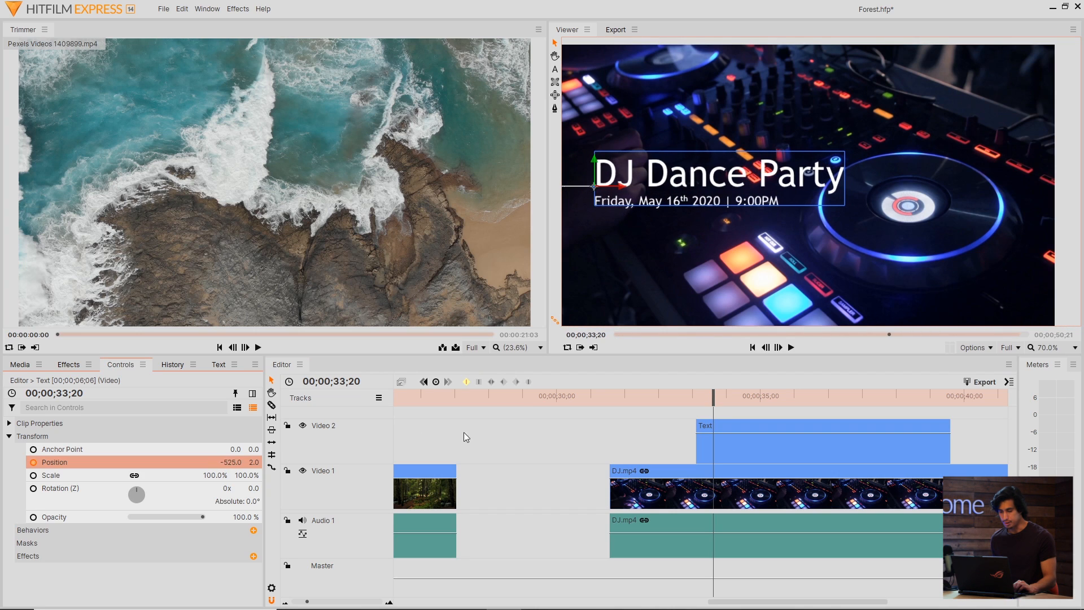
click(791, 348)
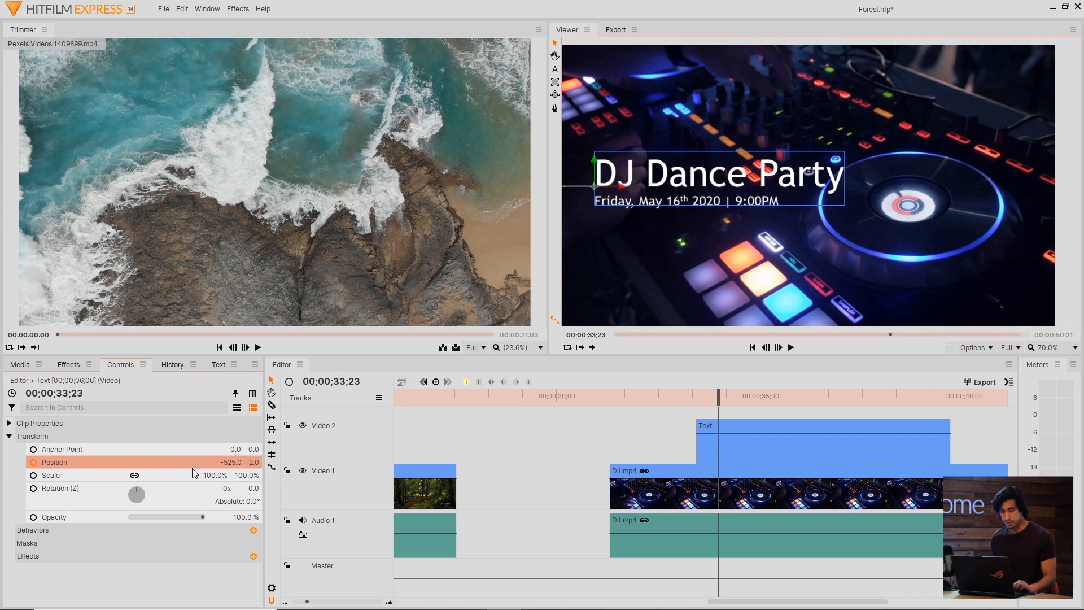
drag(239, 462, 226, 462)
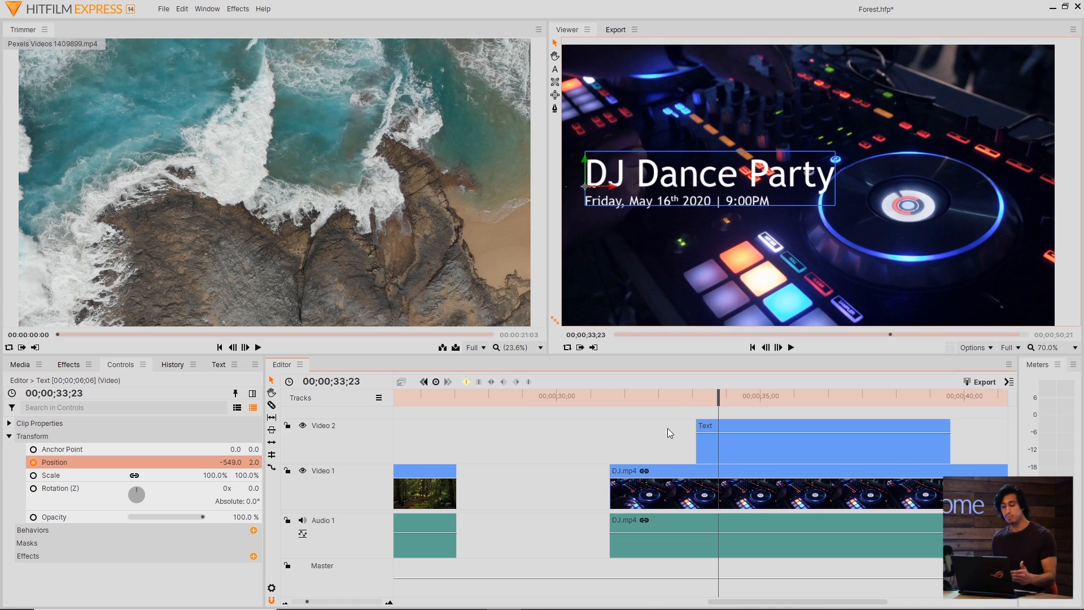
- Scrub the DJ title's slide-in back to 00;00;33;17 and turn on motion blur for that text clip
drag(718, 396, 714, 396)
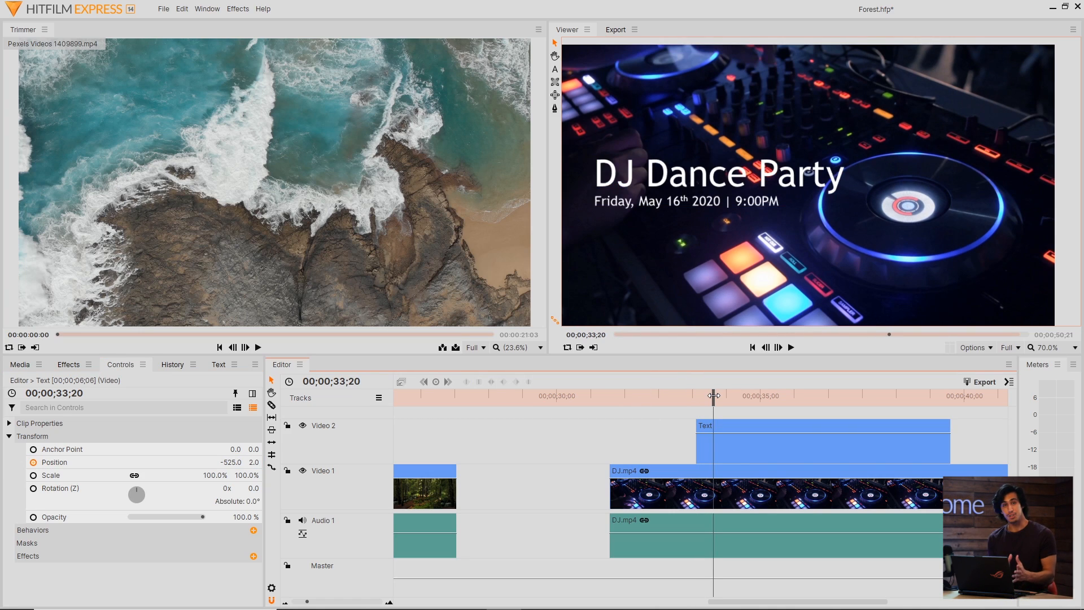
drag(714, 396, 708, 396)
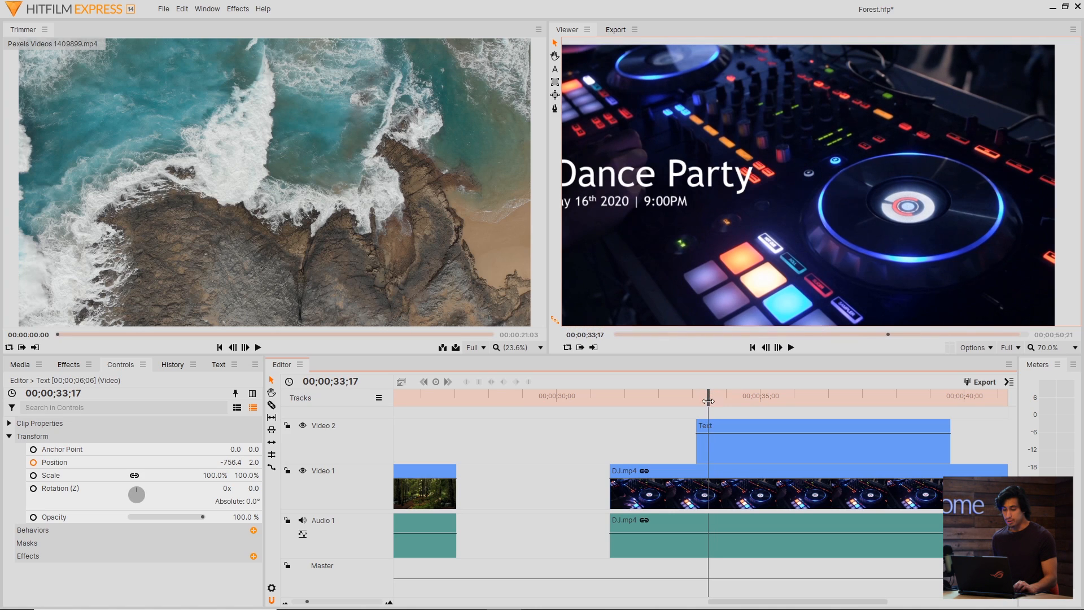
click(718, 451)
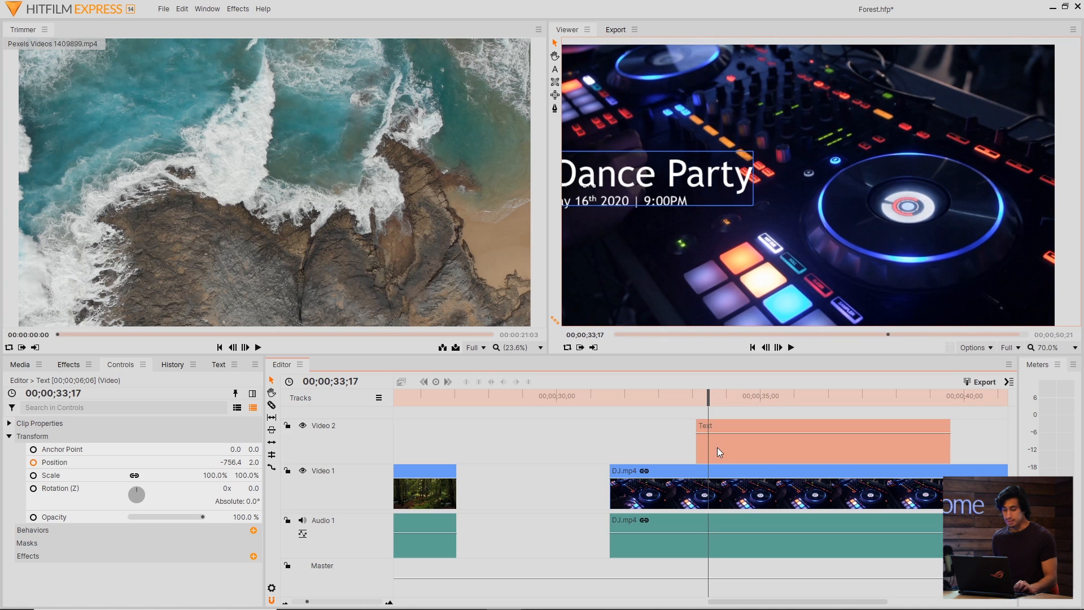
click(9, 424)
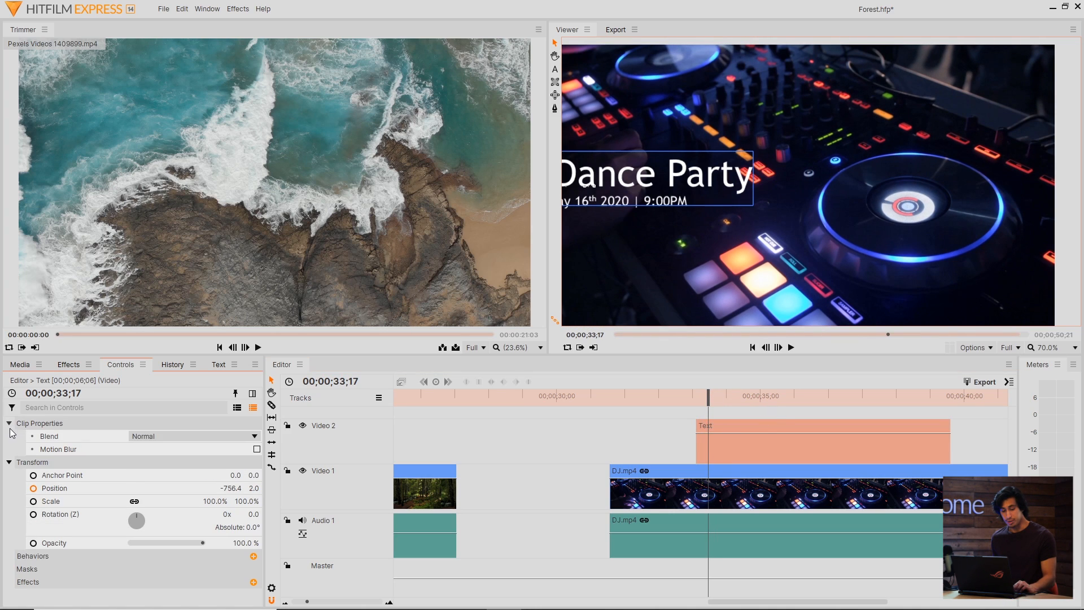
click(257, 449)
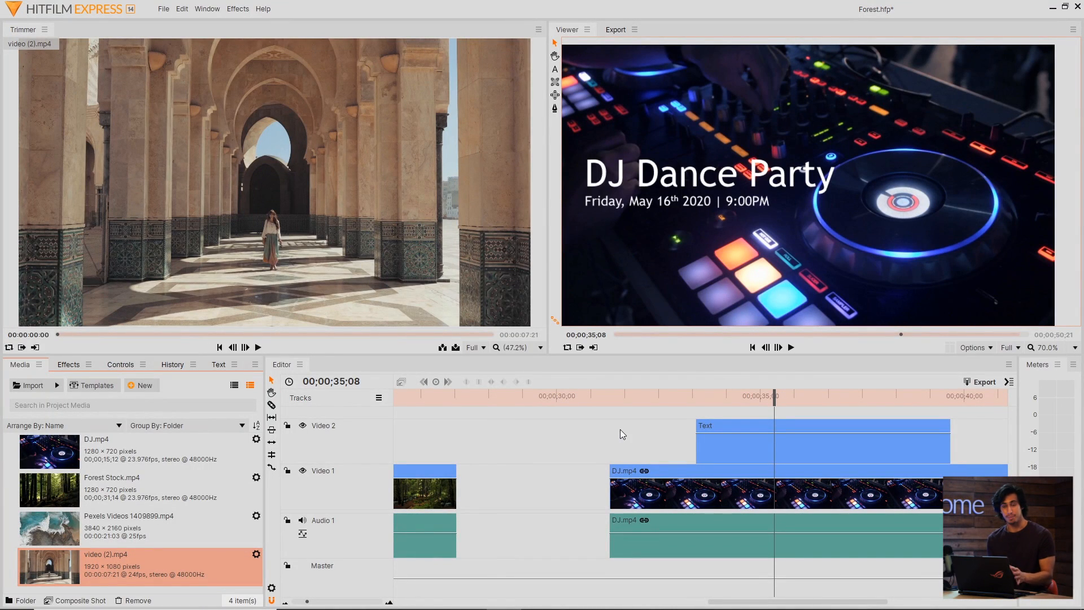
drag(655, 395, 681, 394)
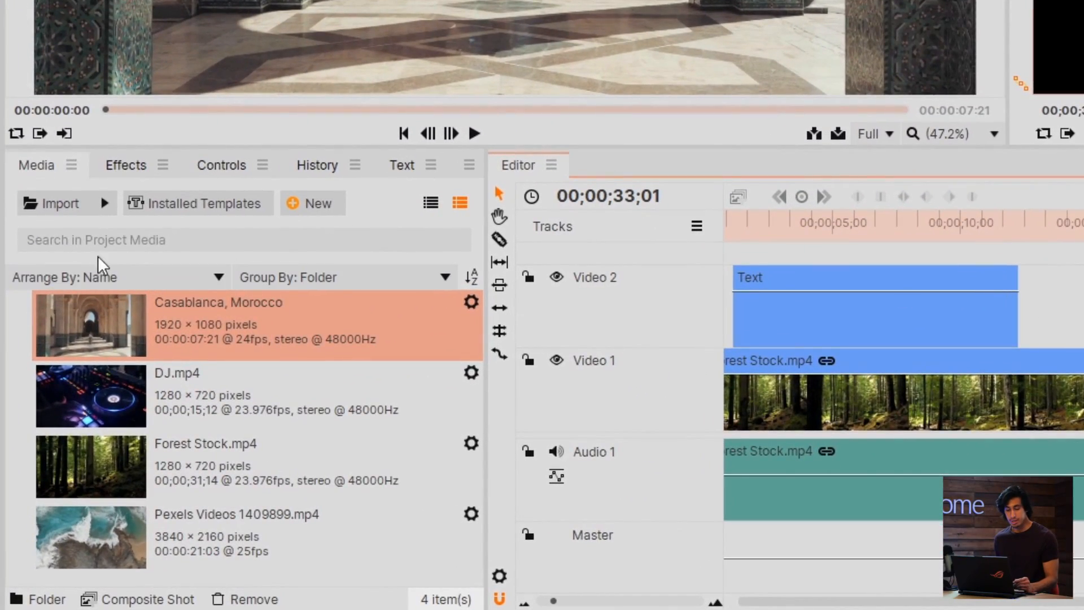
click(293, 204)
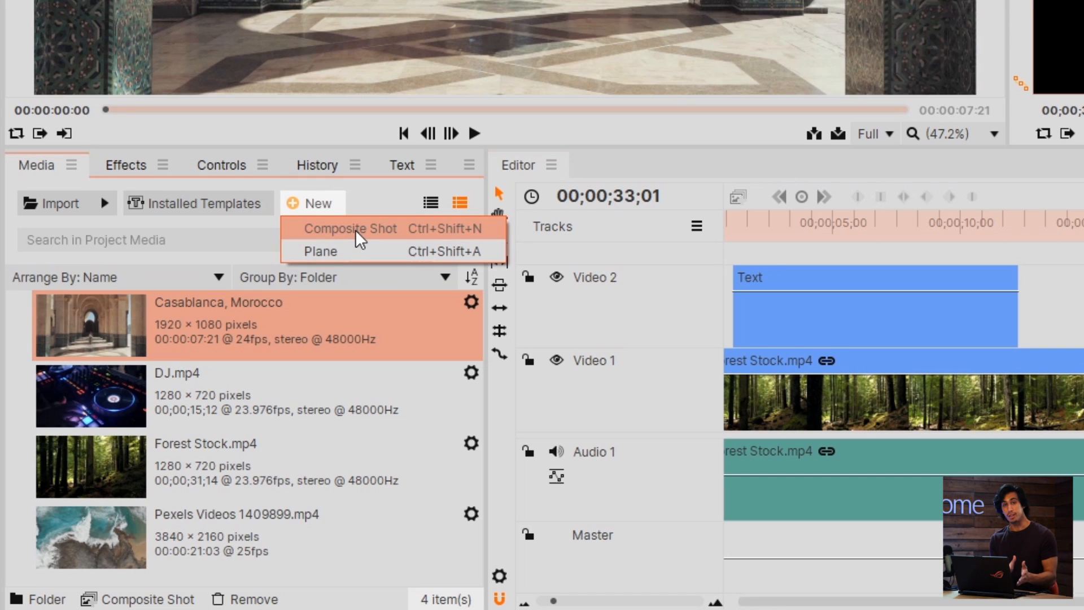
right_click(350, 339)
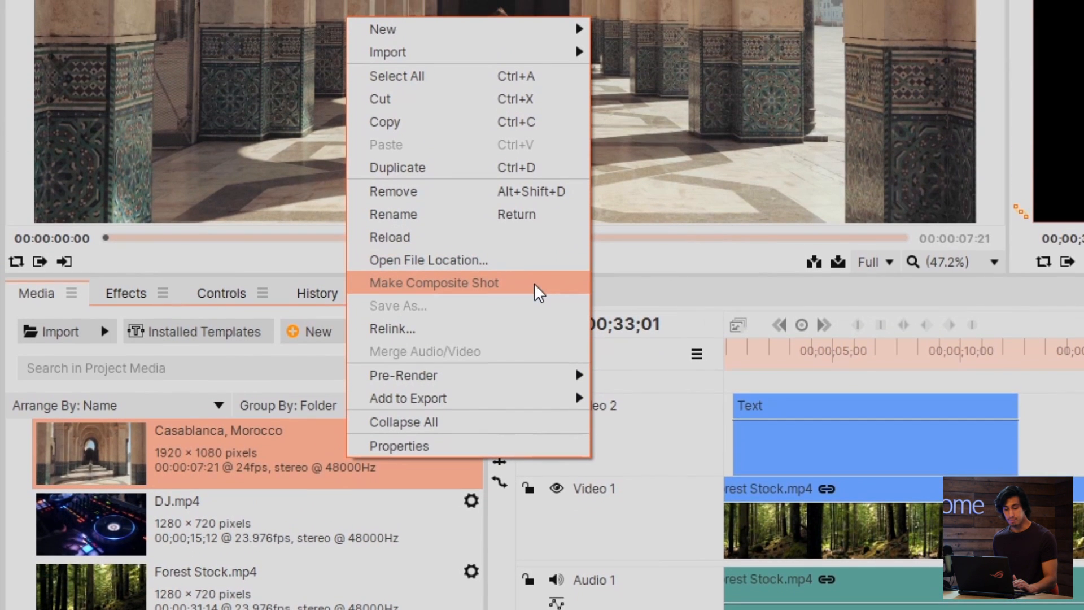
- Place the Casablanca, Morocco clip between the forest and DJ clips and make it a composite shot with properties from the selected clip
drag(232, 446, 715, 516)
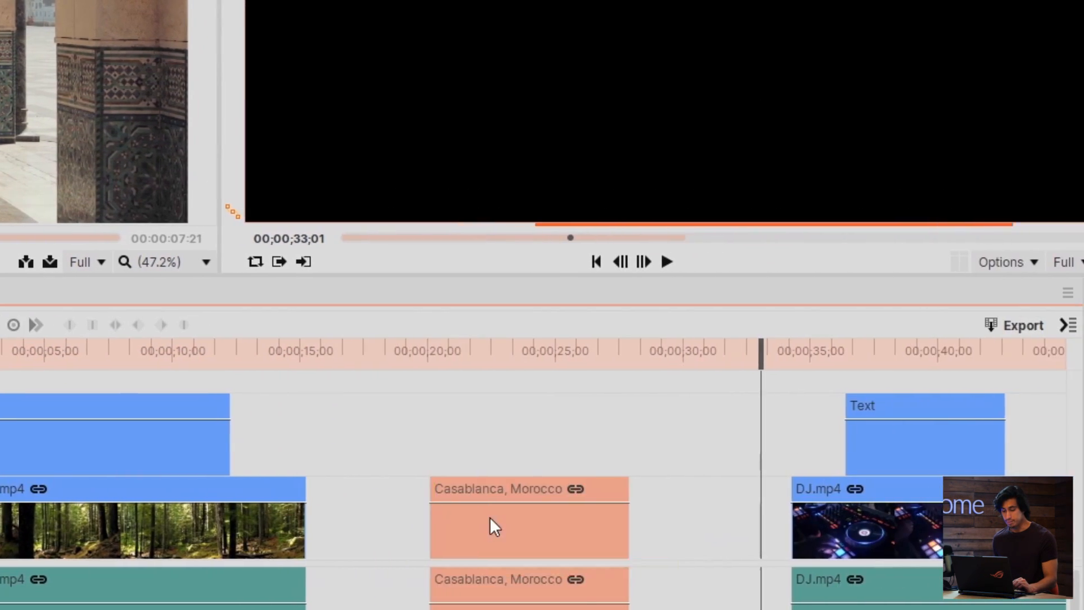
right_click(717, 520)
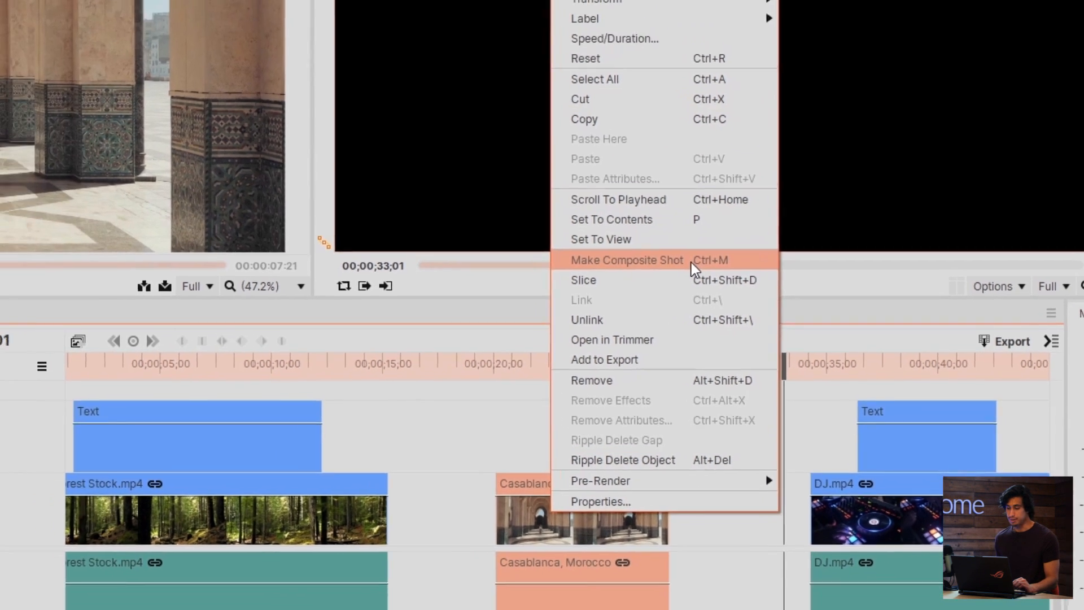
click(654, 236)
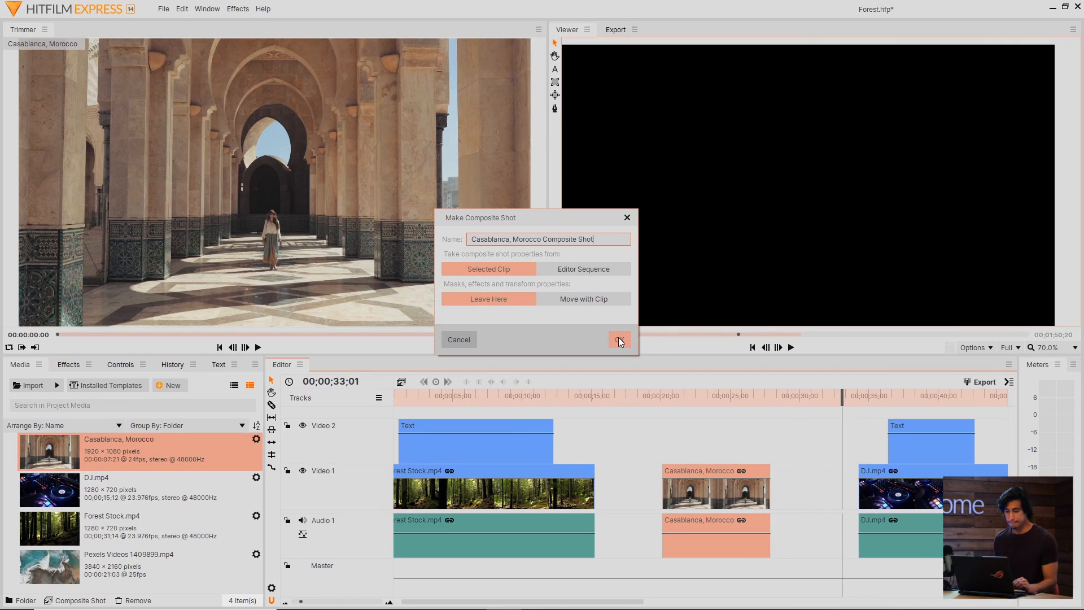
click(618, 338)
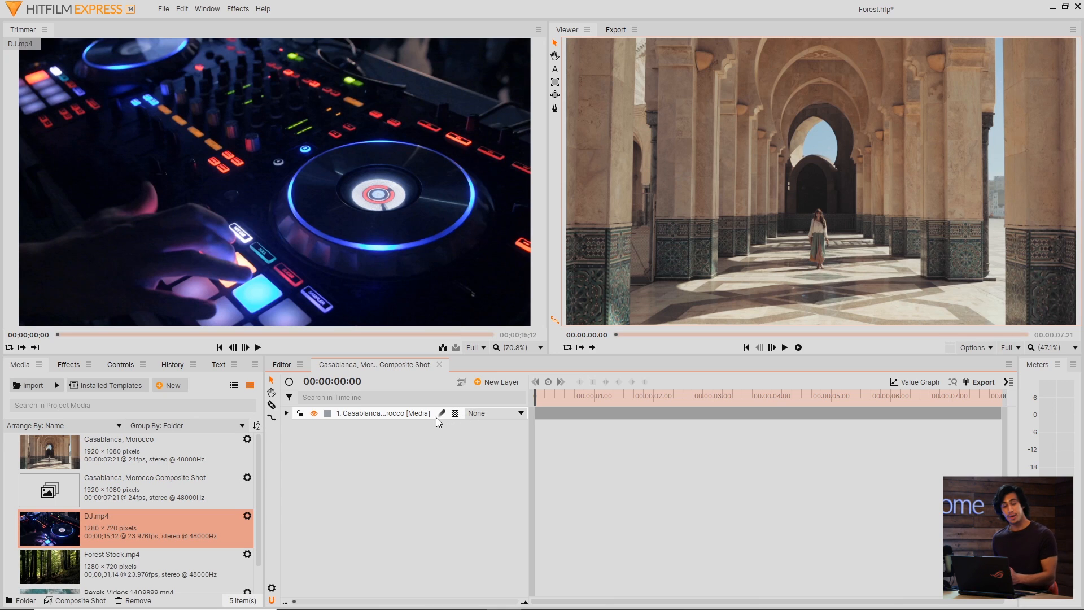
- Play through the Casablanca clip in its composite shot to check the camera movement
click(282, 364)
click(387, 364)
mouse_move(541, 395)
mouse_down()
mouse_move(1023, 399)
mouse_move(553, 399)
mouse_up()
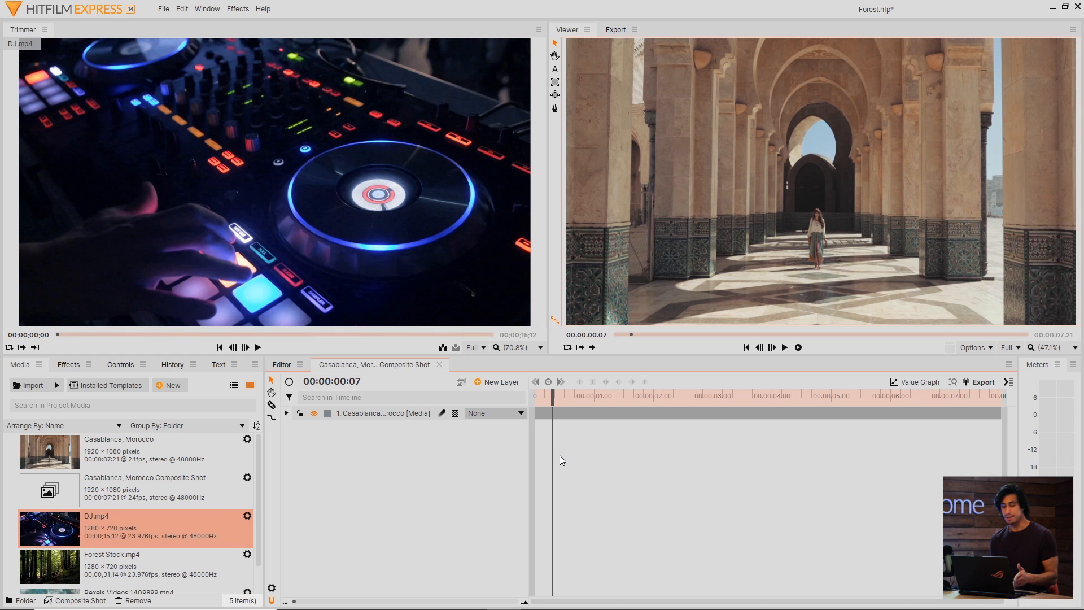
key(space)
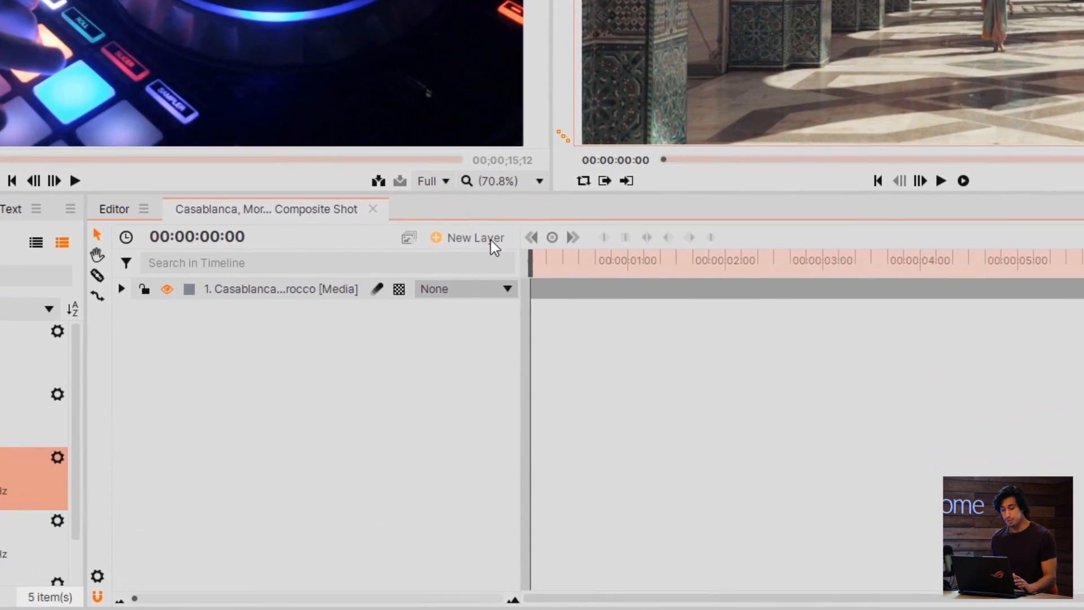
- Add a point layer above the Casablanca clip and rename it Motion Tracking Data
click(490, 242)
click(494, 367)
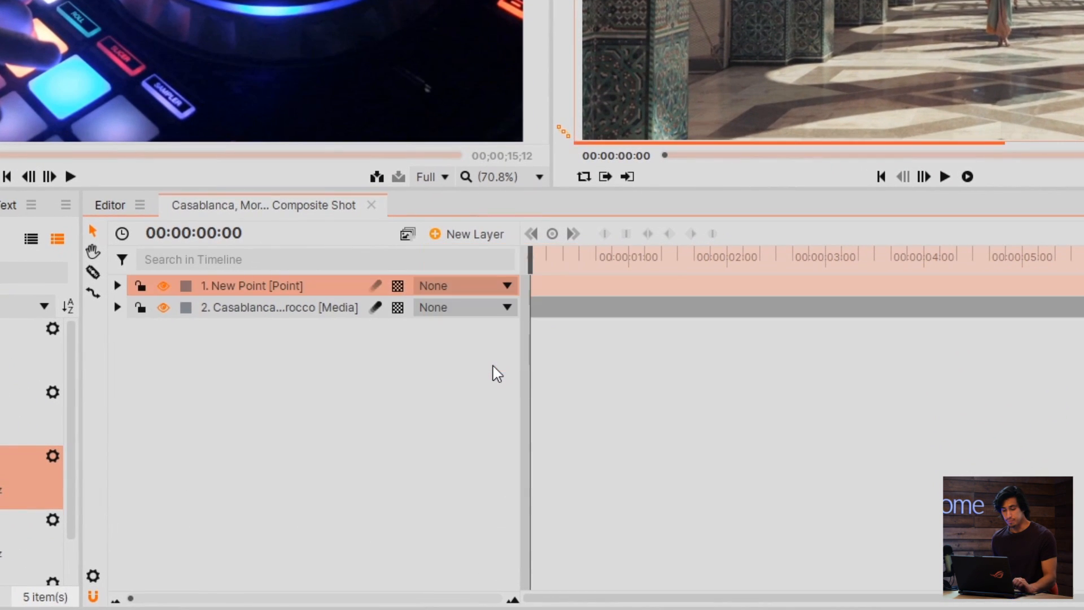
click(328, 308)
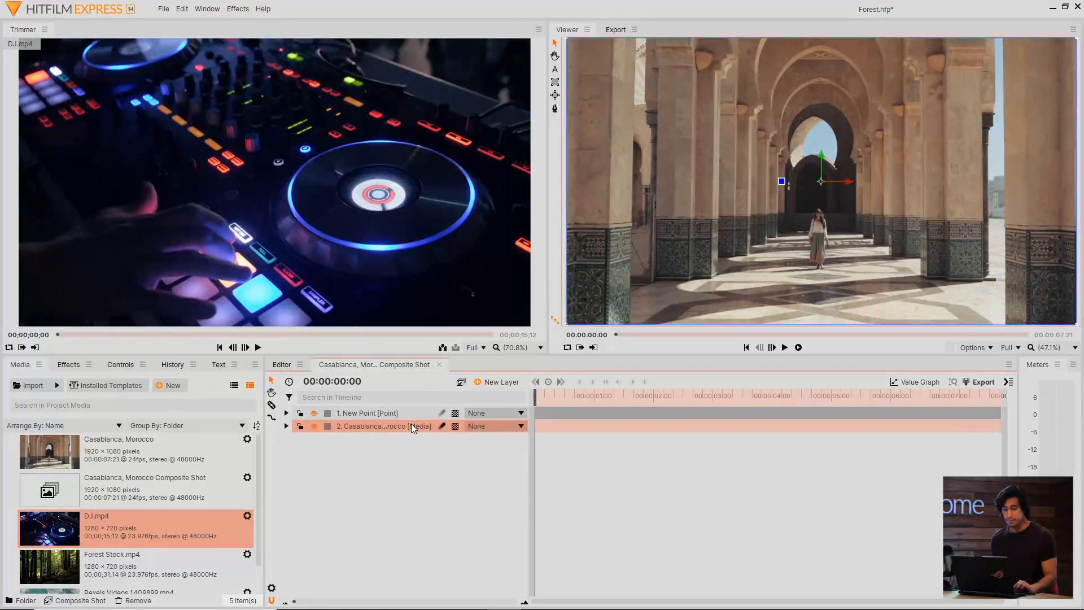
click(418, 416)
right_click(418, 415)
click(455, 397)
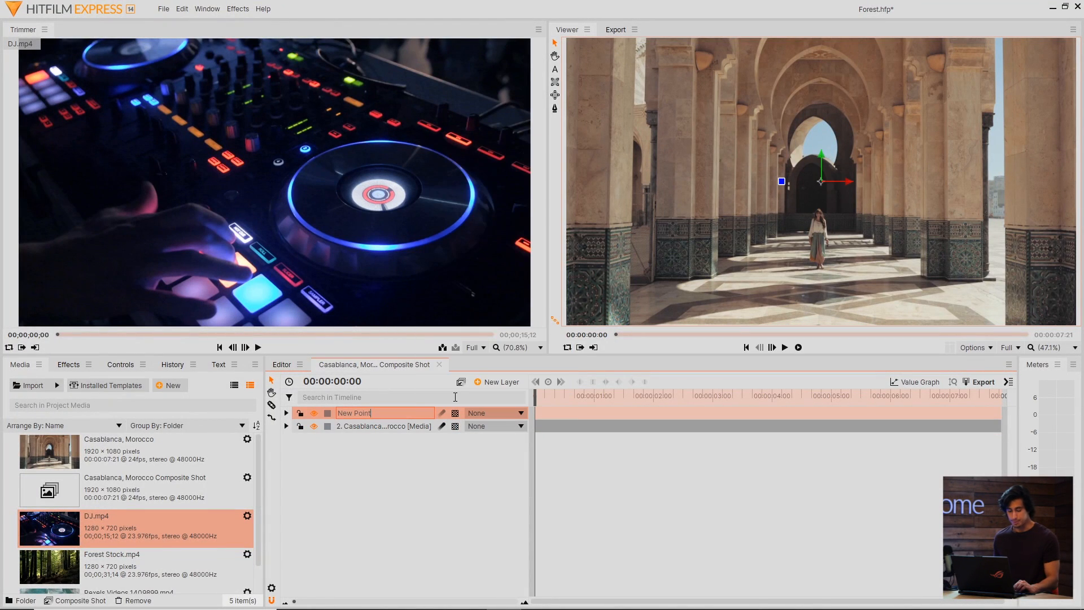
text(Motion Track)
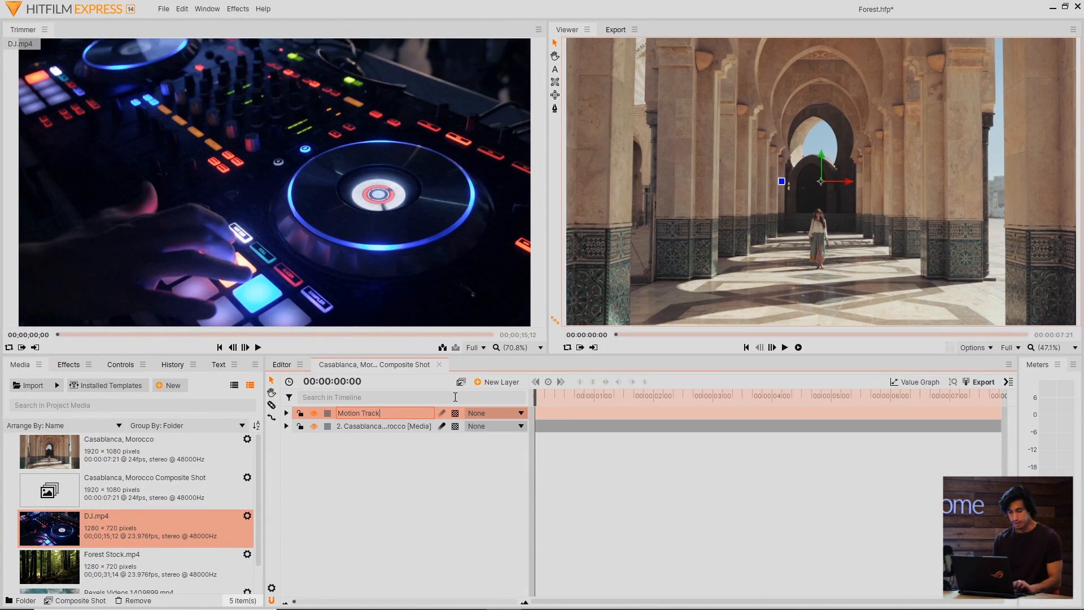
text(ing Data)
key(Return)
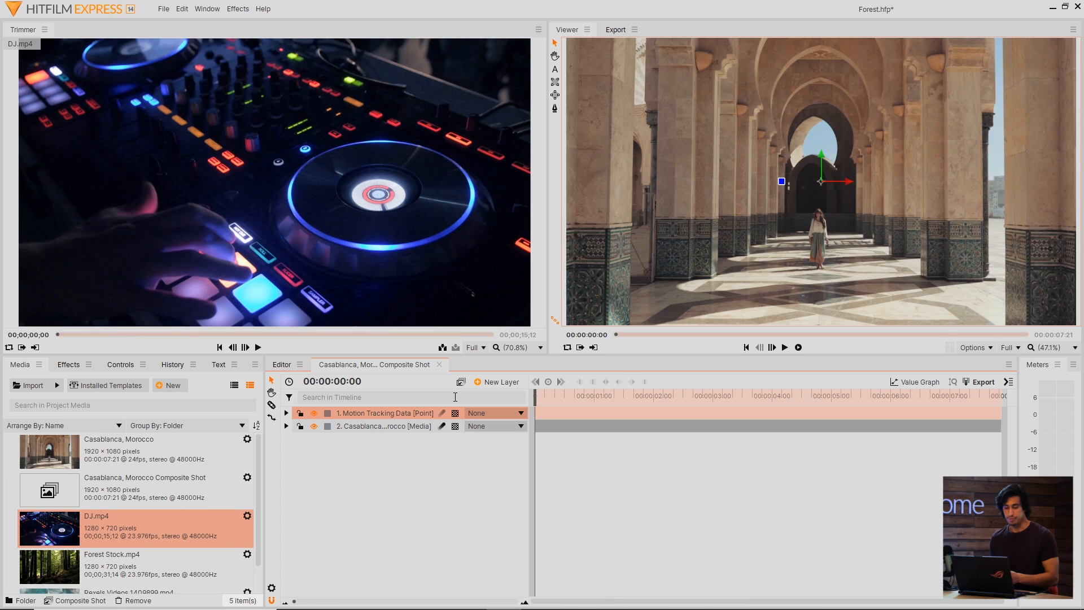
- Add a tracker to the Casablanca, Morocco layer and enlarge its search and feature boxes around the dark doorway
click(399, 427)
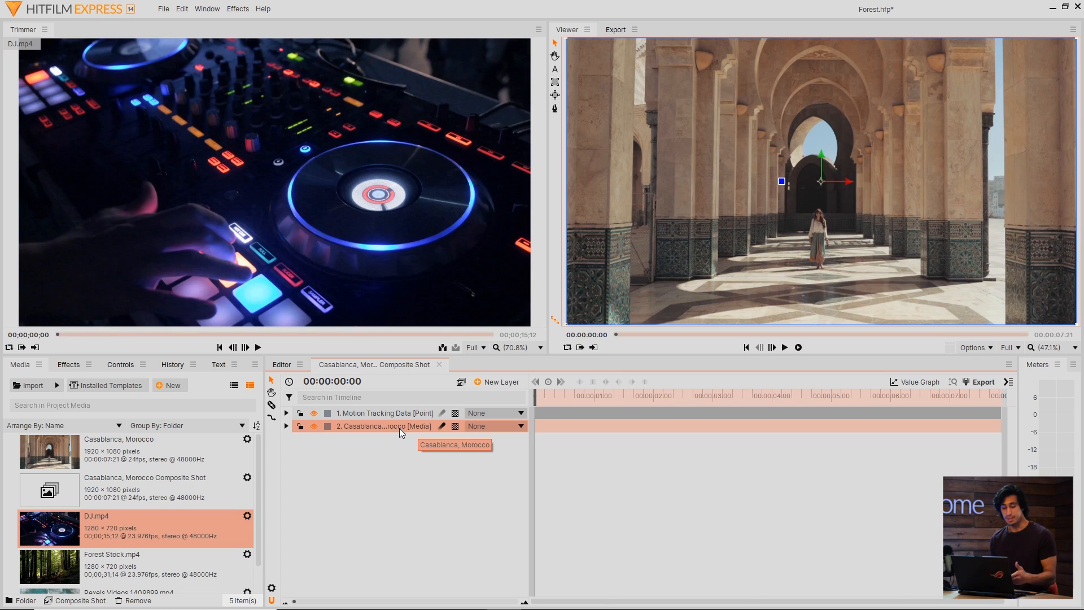
click(124, 366)
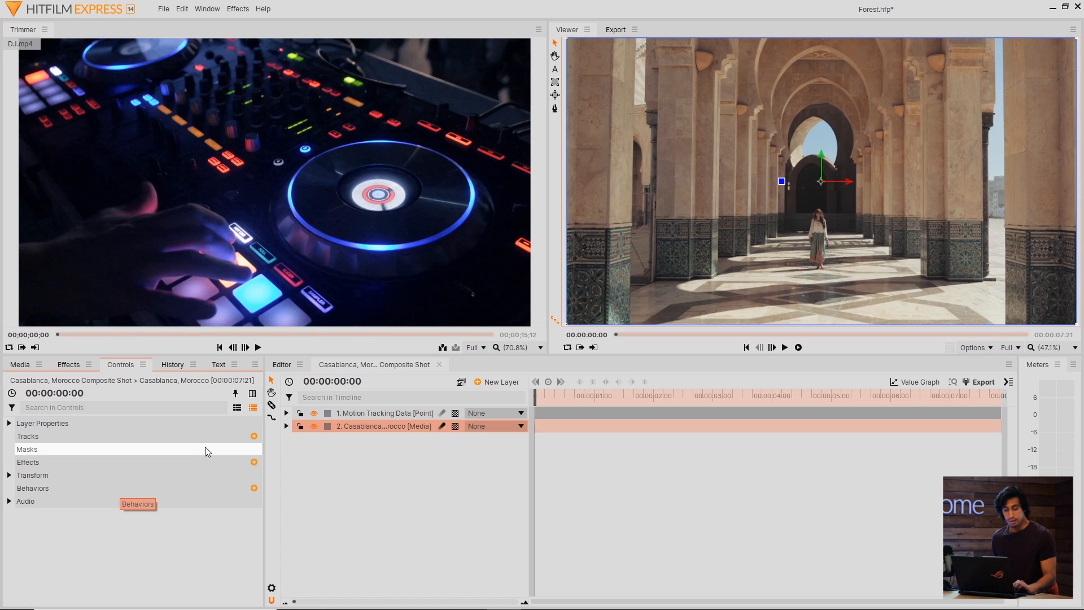
click(254, 437)
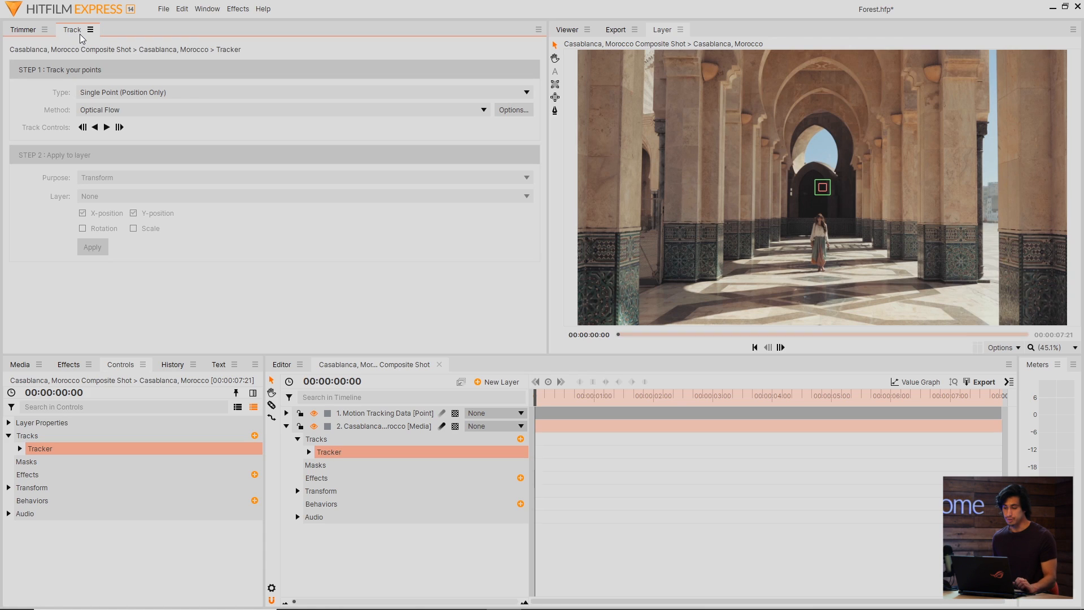
click(825, 191)
drag(840, 213, 874, 232)
drag(835, 201, 853, 213)
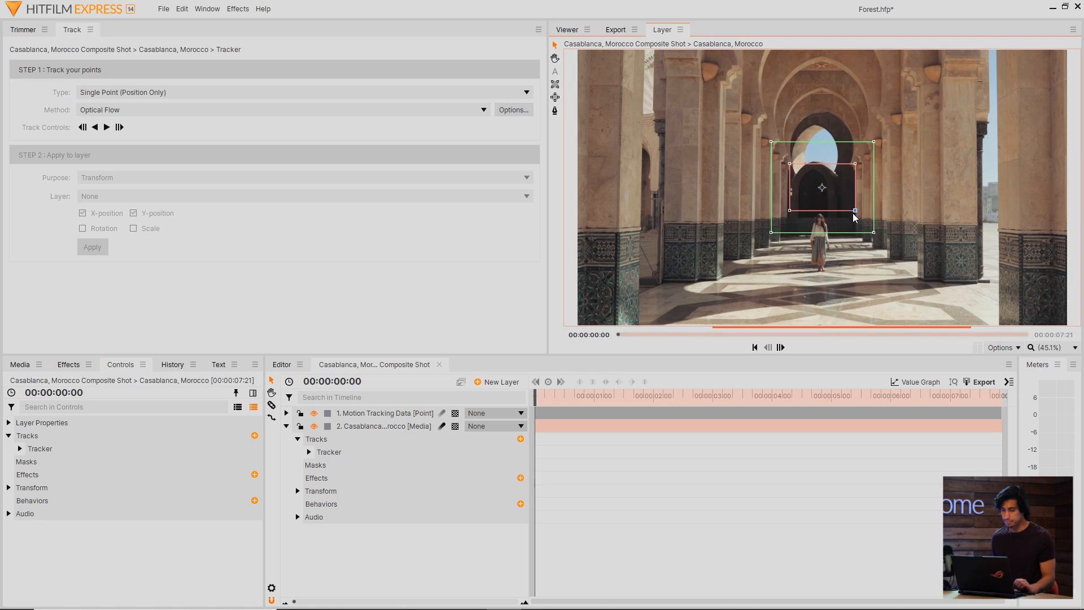
- Change the track type to Double Points (Position/Scale/Rotation) and spread the two tracking points to either side of the doorway
click(402, 95)
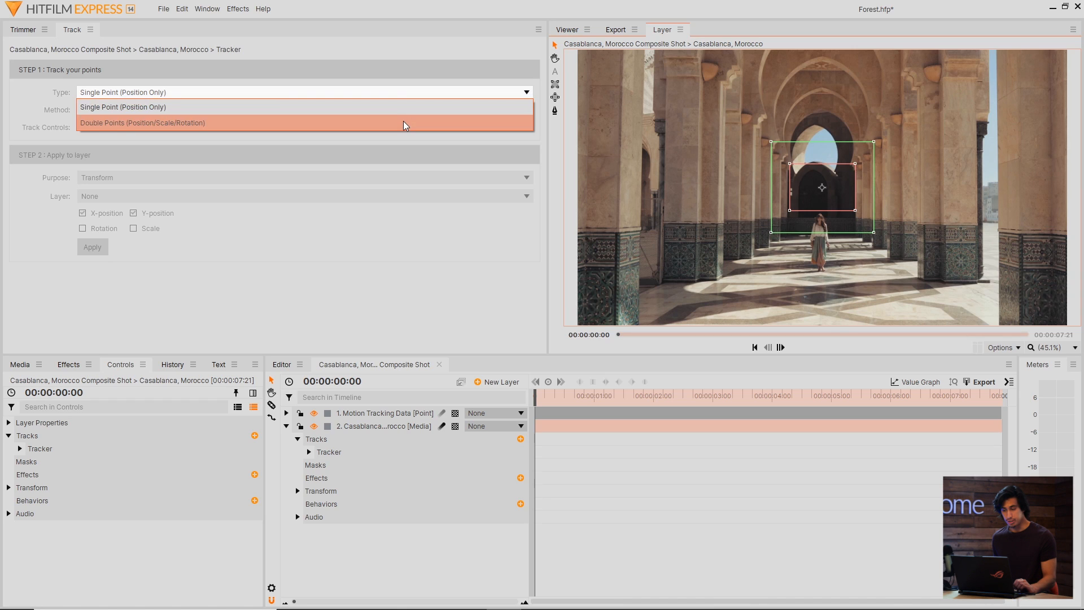
click(403, 123)
drag(805, 185, 725, 188)
mouse_move(841, 197)
mouse_down()
mouse_move(868, 233)
mouse_move(846, 202)
mouse_move(846, 220)
mouse_move(857, 192)
mouse_up()
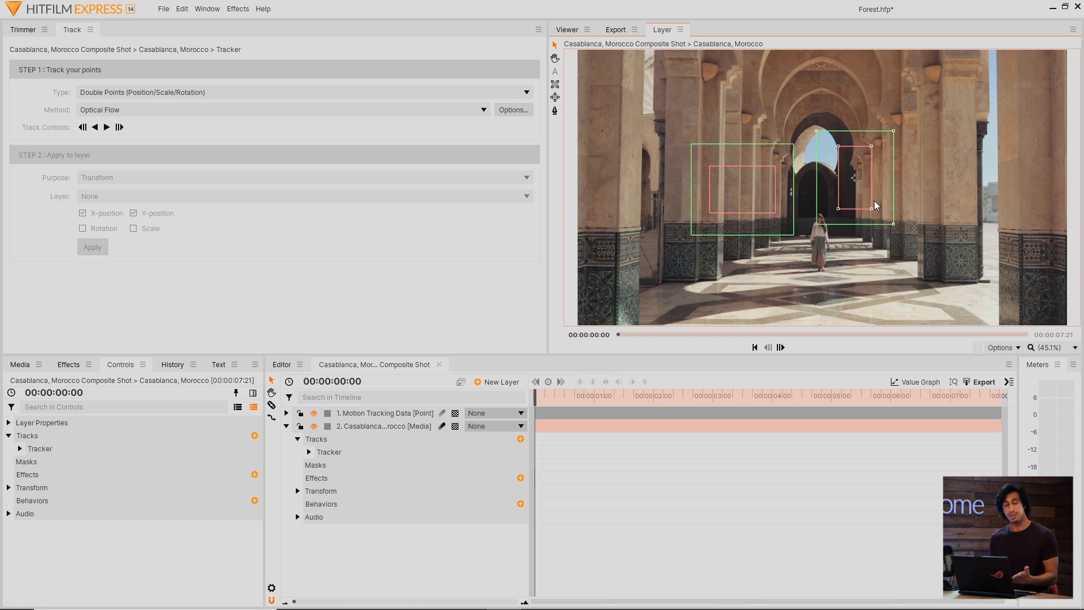
- Fit the two tracking points closely around the matching column capitals on either side of the arch and track the clip forward
drag(740, 210, 757, 127)
drag(799, 165, 773, 142)
drag(872, 209, 907, 130)
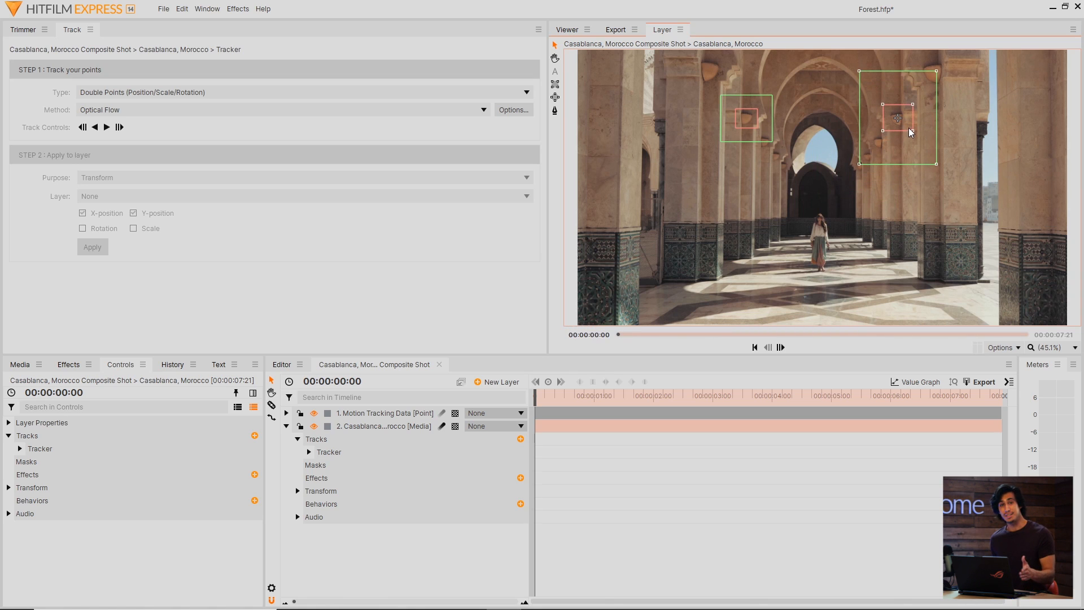
drag(937, 164, 921, 138)
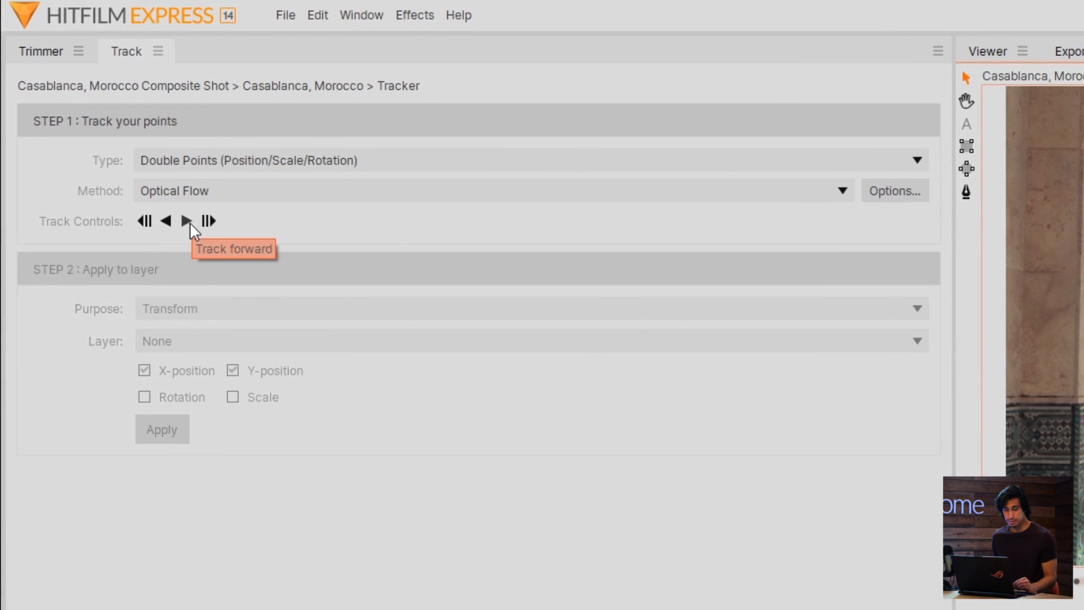
click(190, 222)
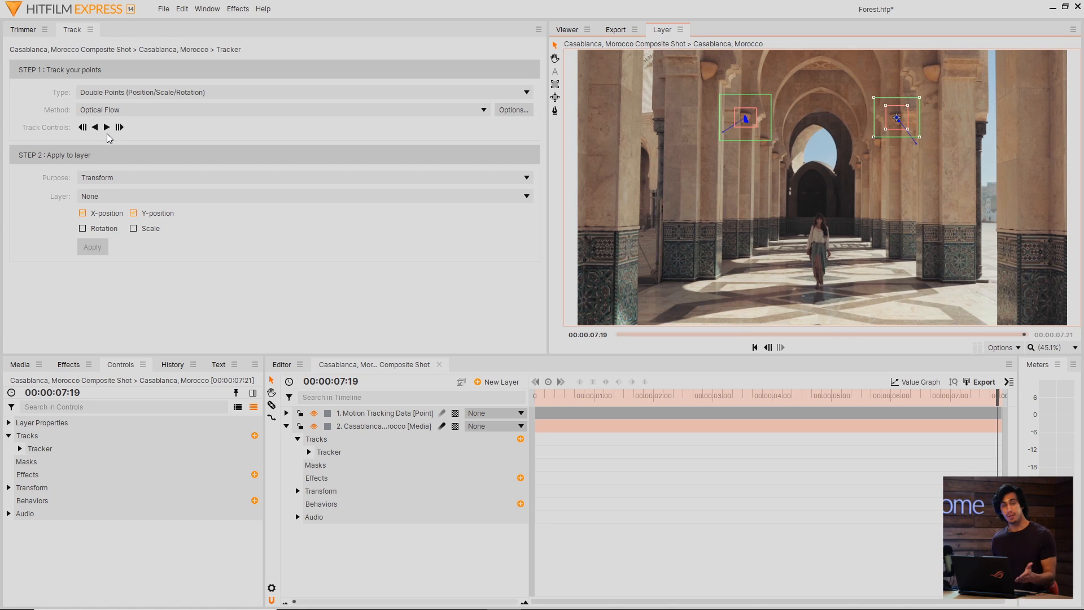
- Apply the track's X-position, Y-position and rotation to the Motion Tracking Data layer
click(124, 195)
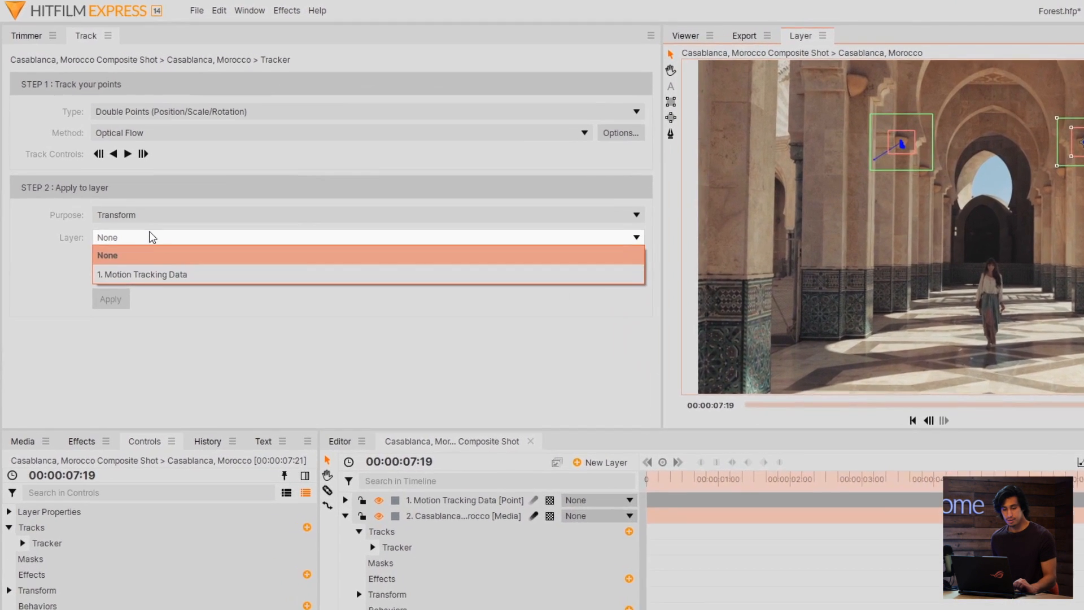
click(122, 196)
click(120, 195)
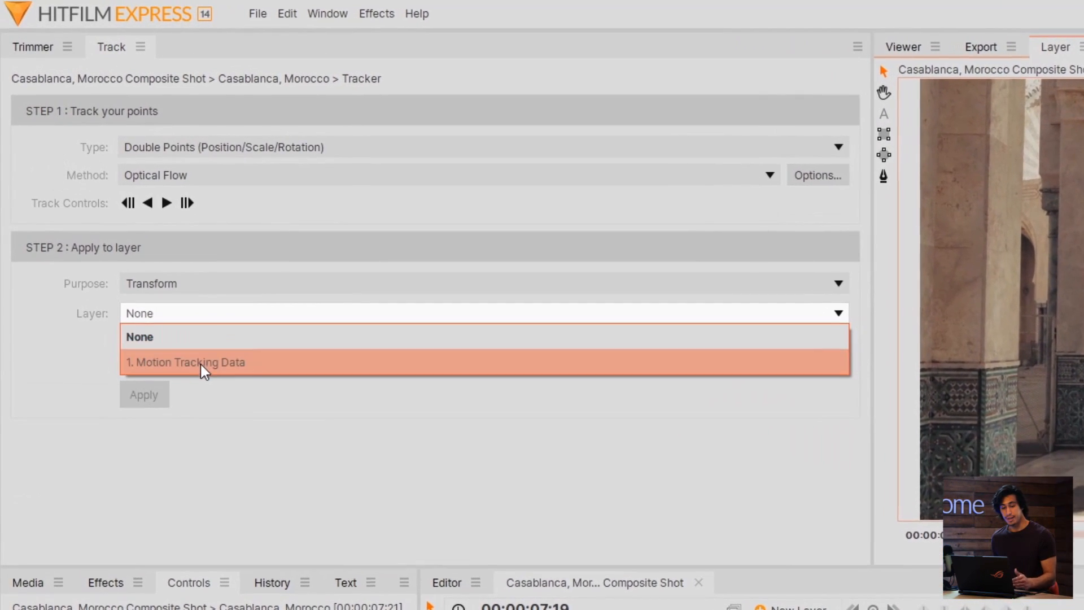
click(248, 365)
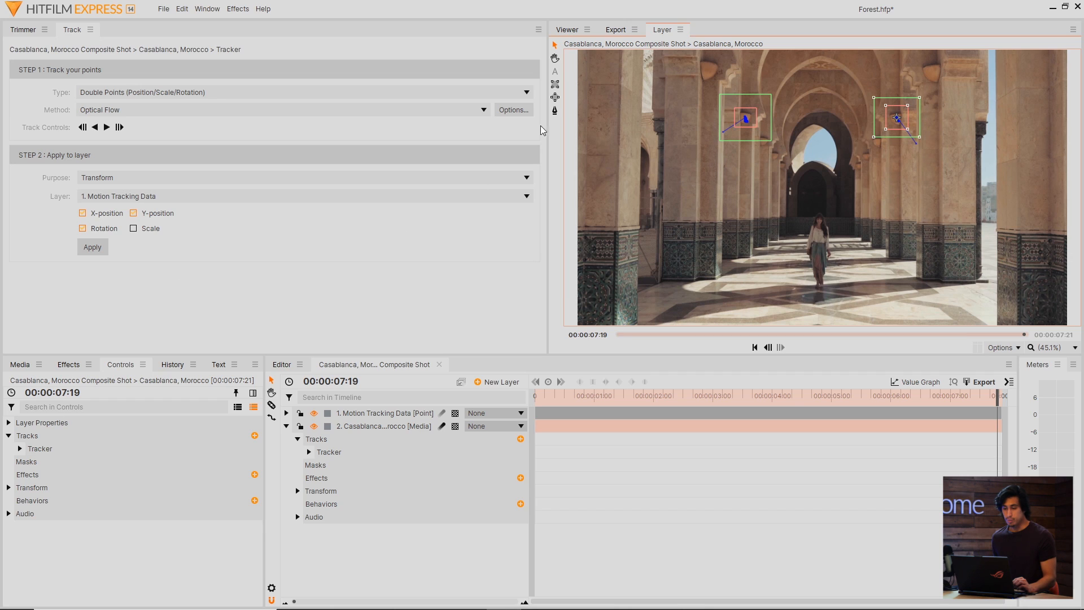
- Play and scrub the composite from the start, examining up close how the Motion Tracking Data point follows the column capital
click(570, 31)
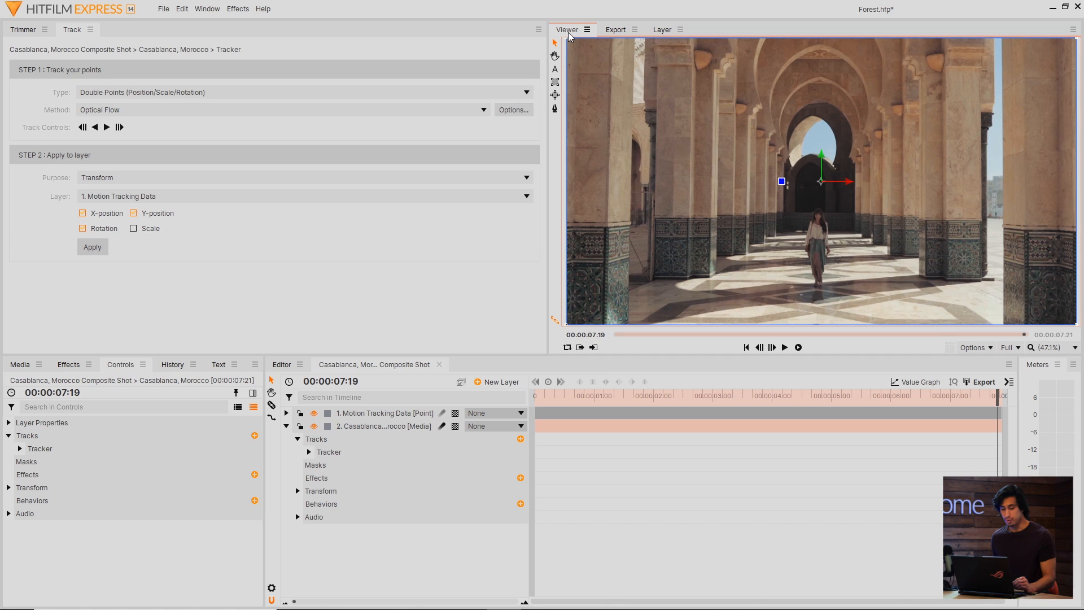
click(413, 417)
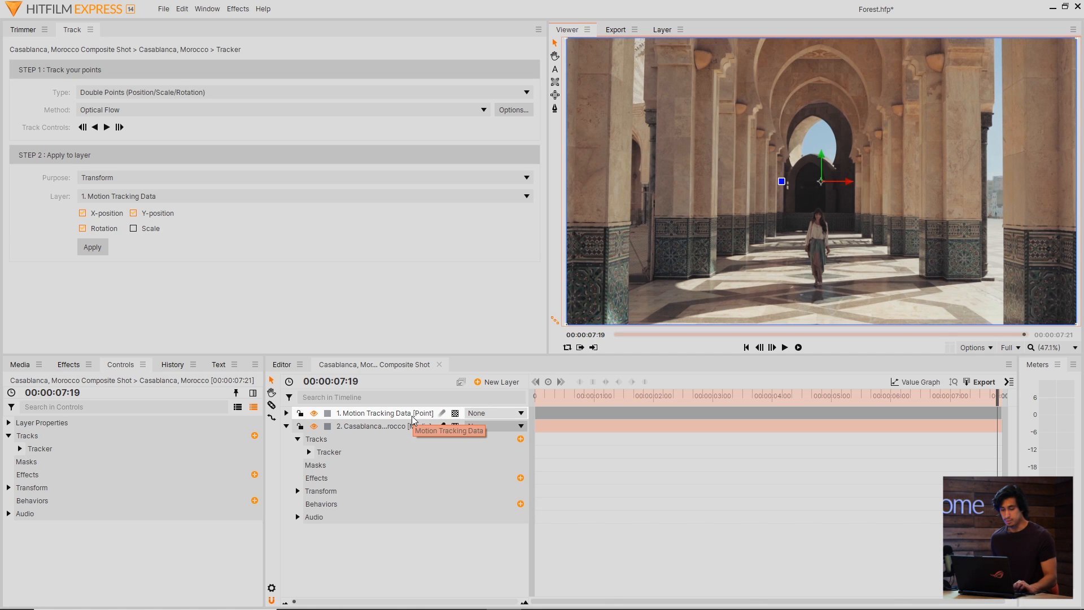
key(Home)
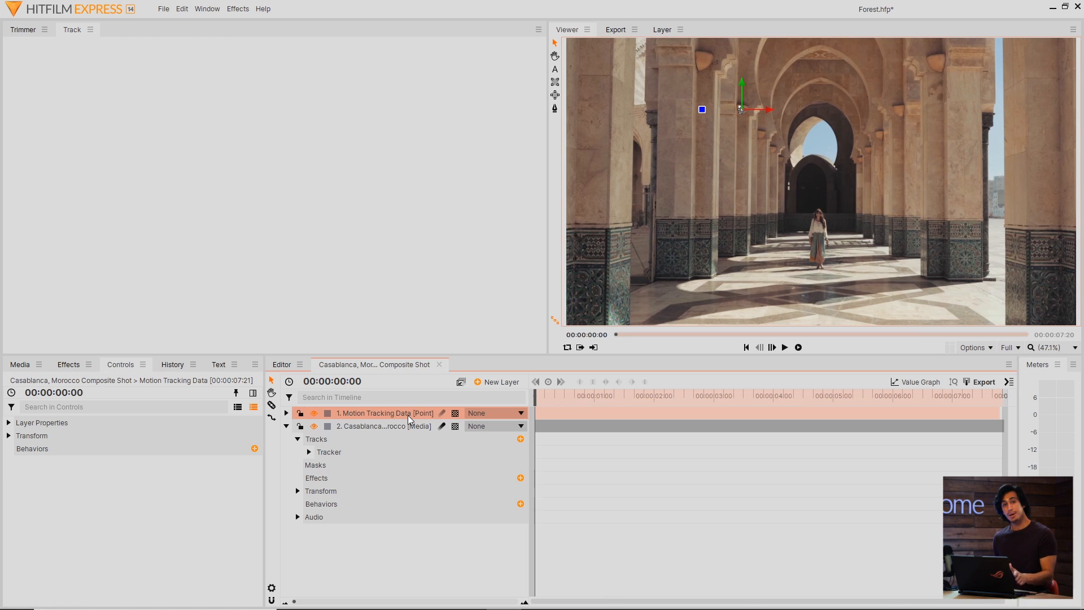
key(space)
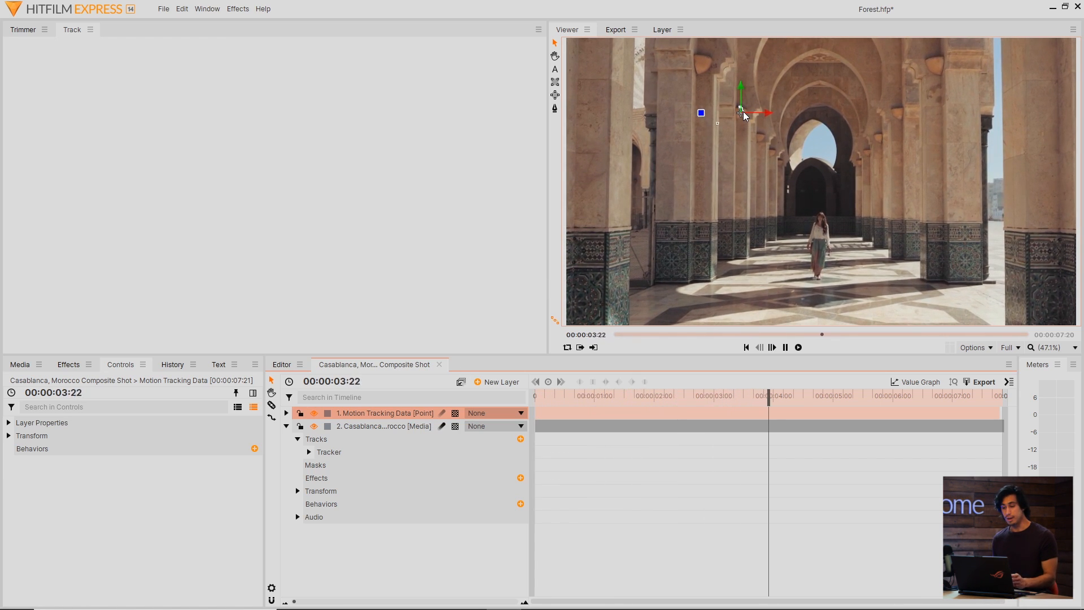
key(space)
scroll(744, 113, up, 8)
drag(814, 395, 514, 392)
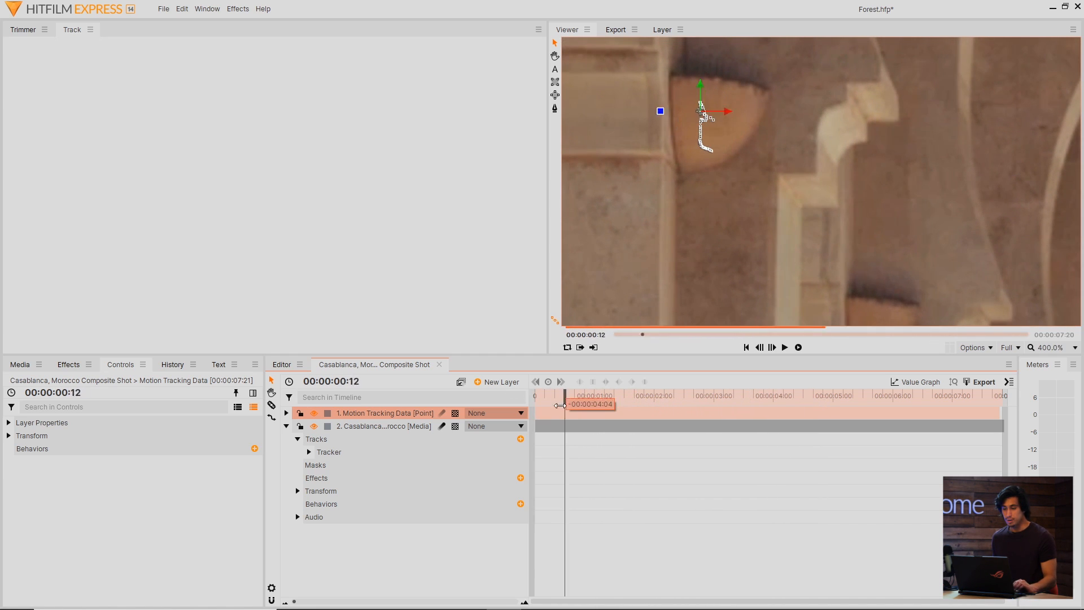
click(612, 395)
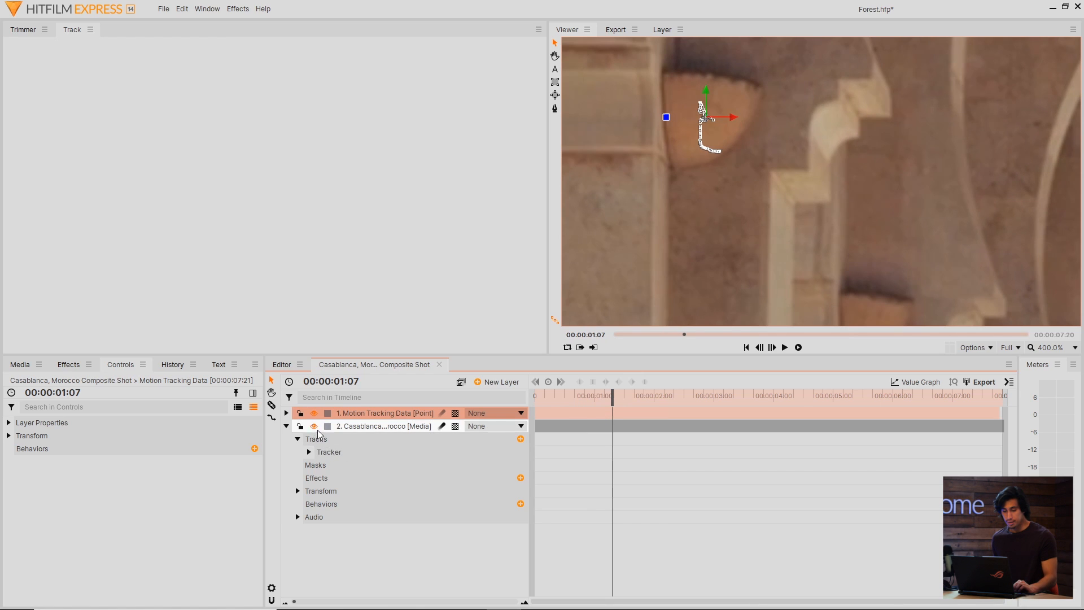
- Expand the Motion Tracking Data layer's Transform properties and scrub through them to examine the tracked keyframes
click(287, 426)
click(287, 413)
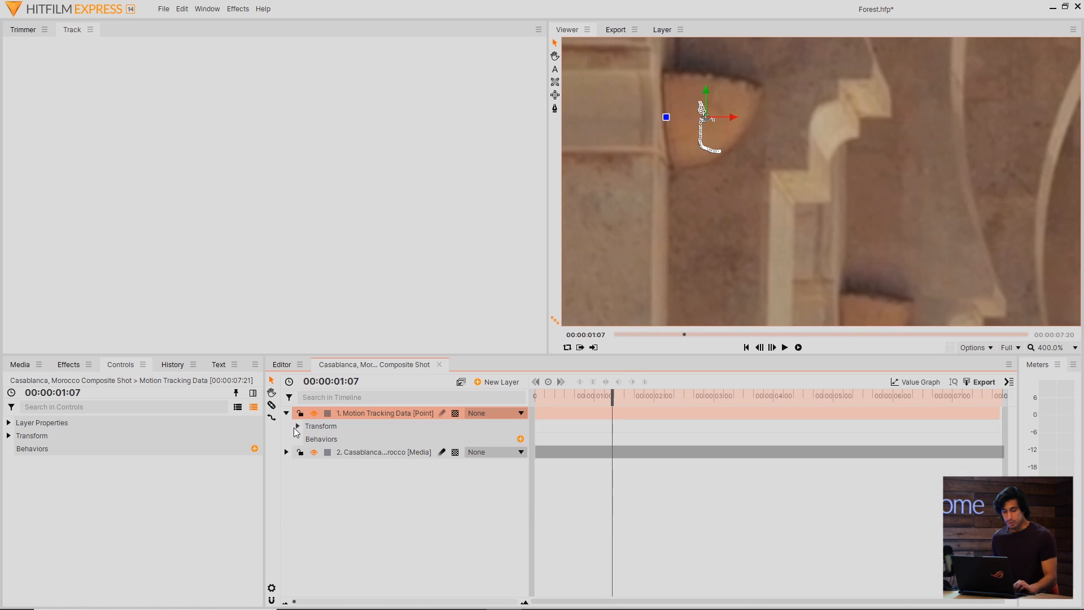
click(297, 426)
drag(612, 394, 631, 418)
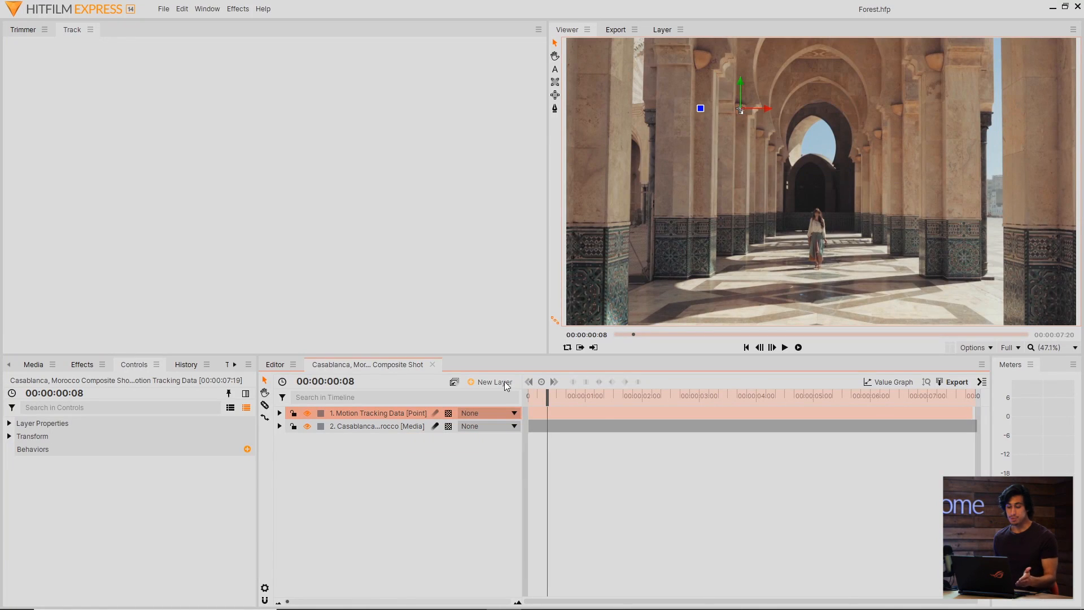
- Add a text layer reading CASABLANCA and MOROCCO on two lines
click(510, 386)
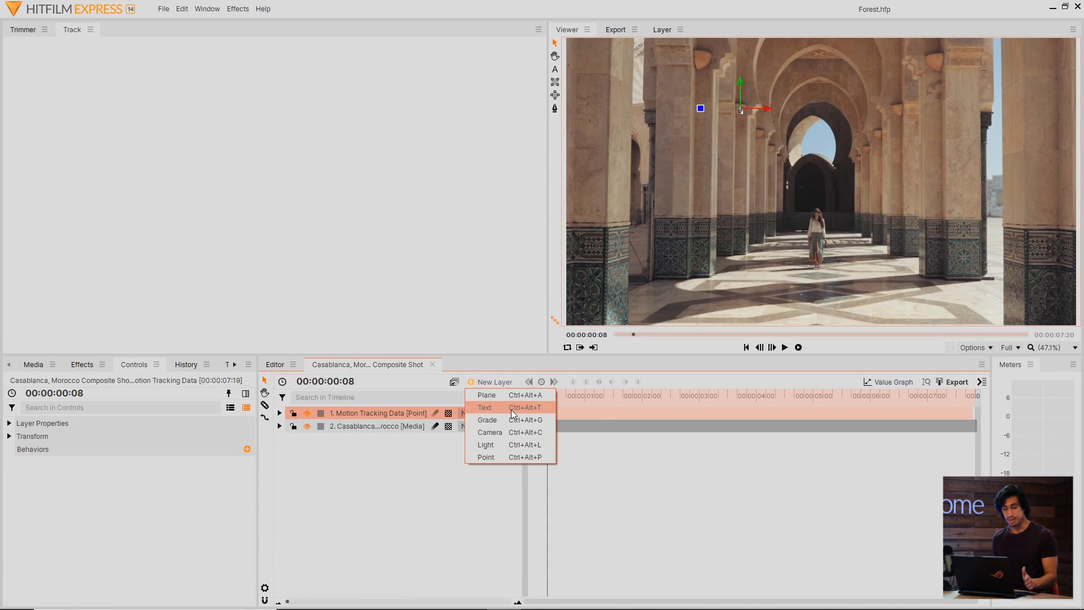
click(514, 414)
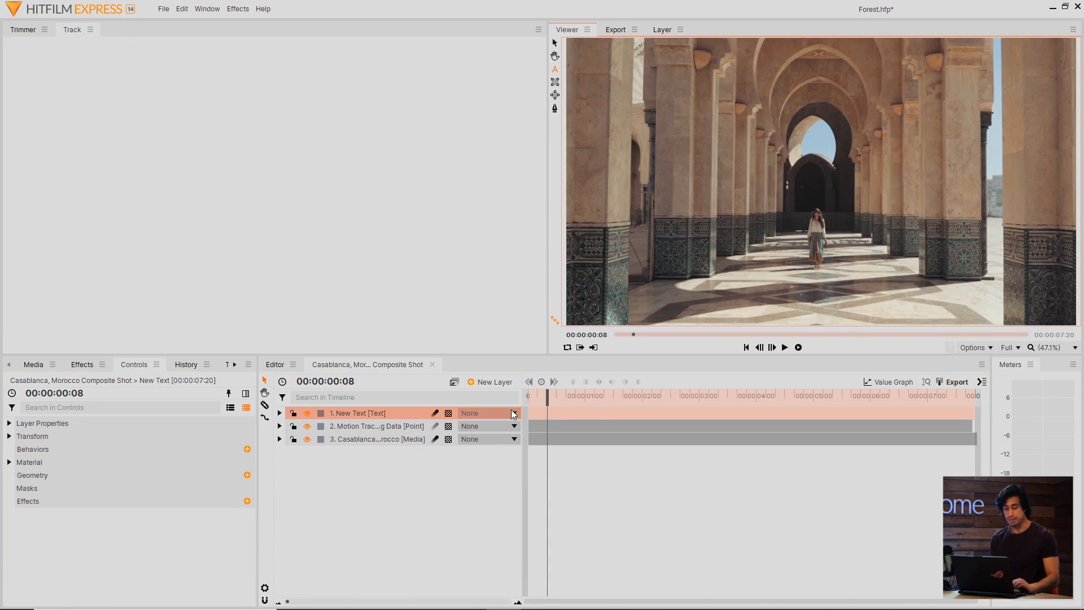
text(CASABLANCA)
key(Return)
text(MOROCCO)
- Format the whole title in the Headline One font at size 185 with a pale cream fill
key(ctrl+a)
click(234, 365)
click(205, 365)
click(90, 411)
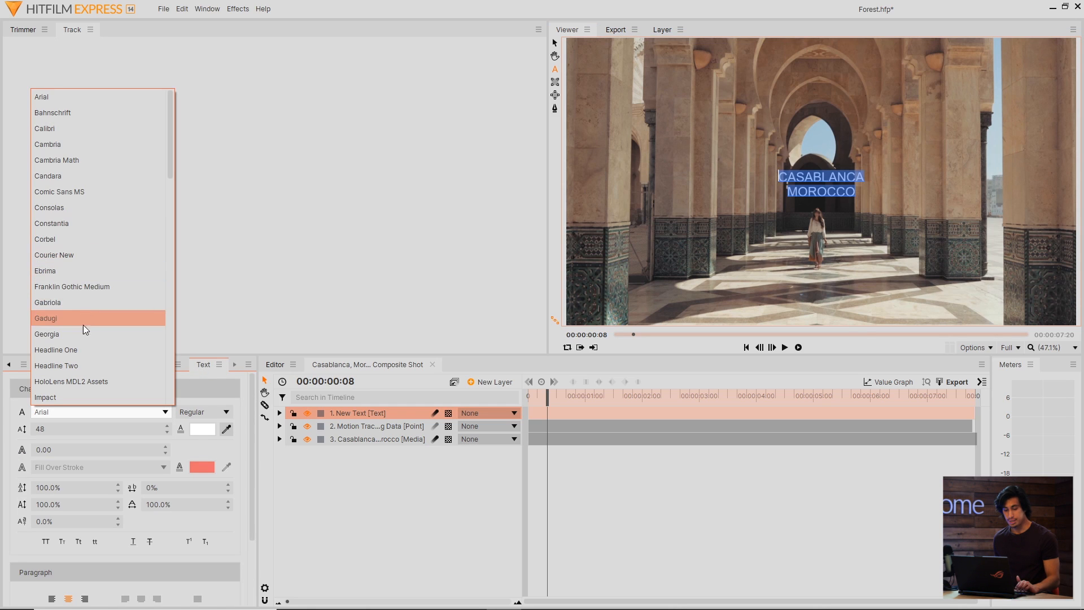
click(83, 344)
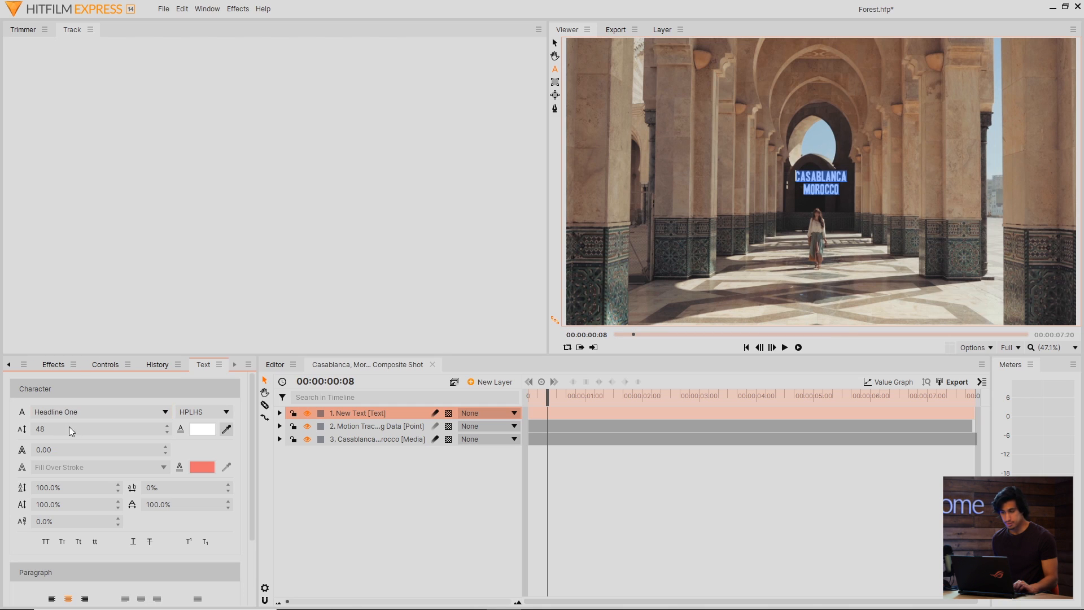
drag(73, 434, 749, 274)
click(214, 430)
drag(672, 225, 672, 196)
key(Return)
- Move the title up across the arches above the walking woman and rename its layer Location
click(845, 175)
click(555, 44)
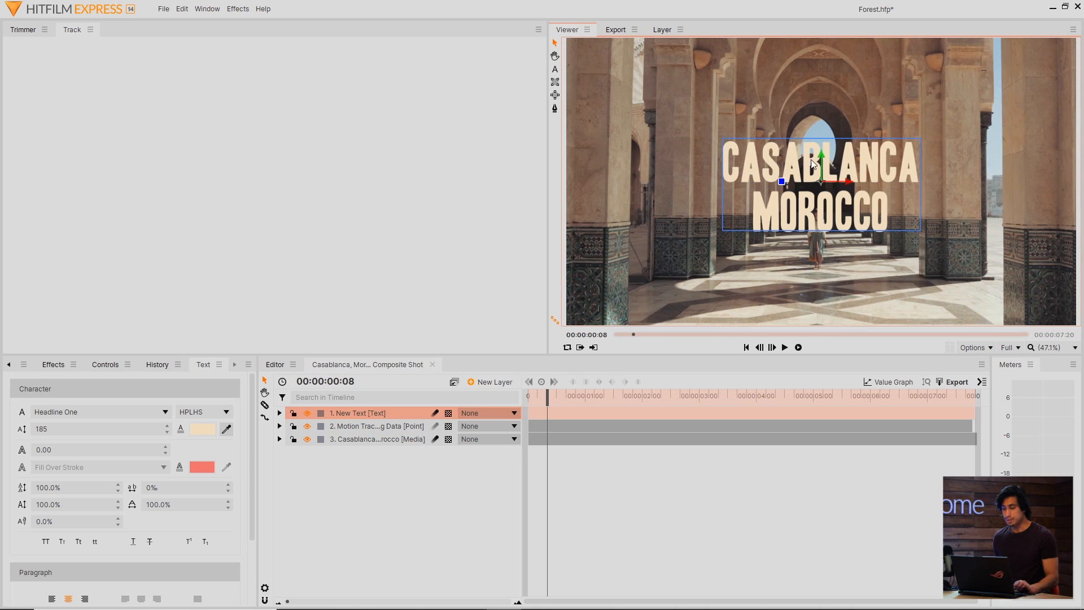
drag(824, 162, 827, 123)
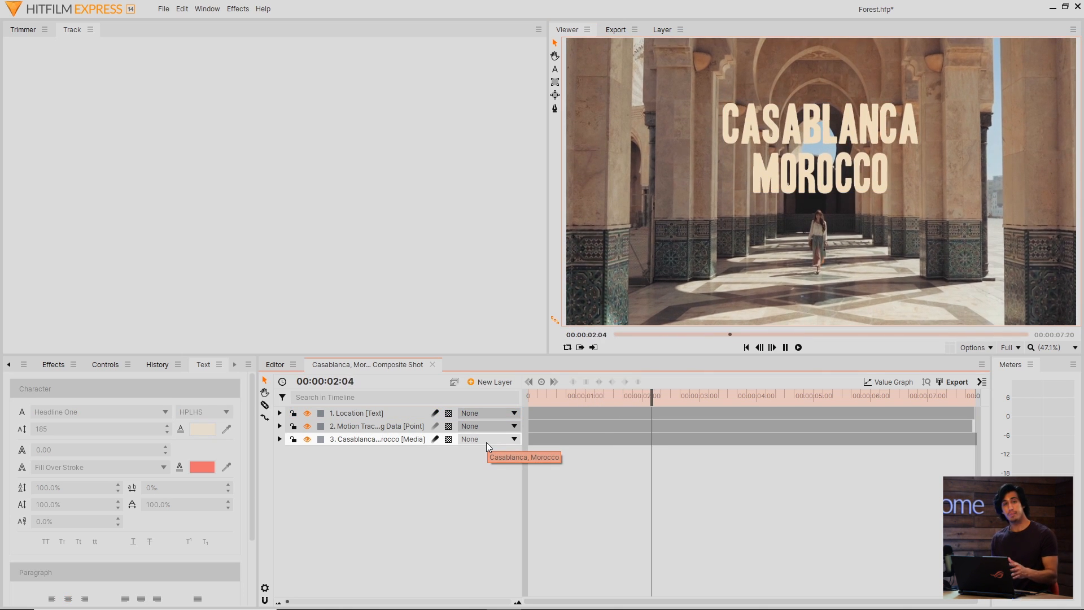
- Return to the start of the shot and parent the Location text layer to Motion Tracking Data
key(space)
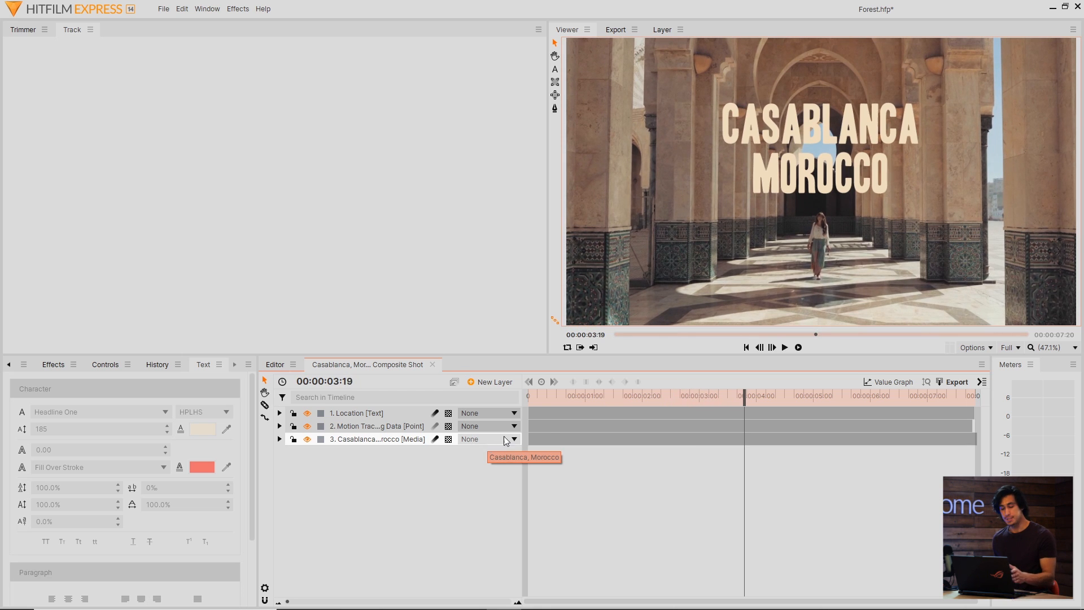
drag(569, 396, 521, 400)
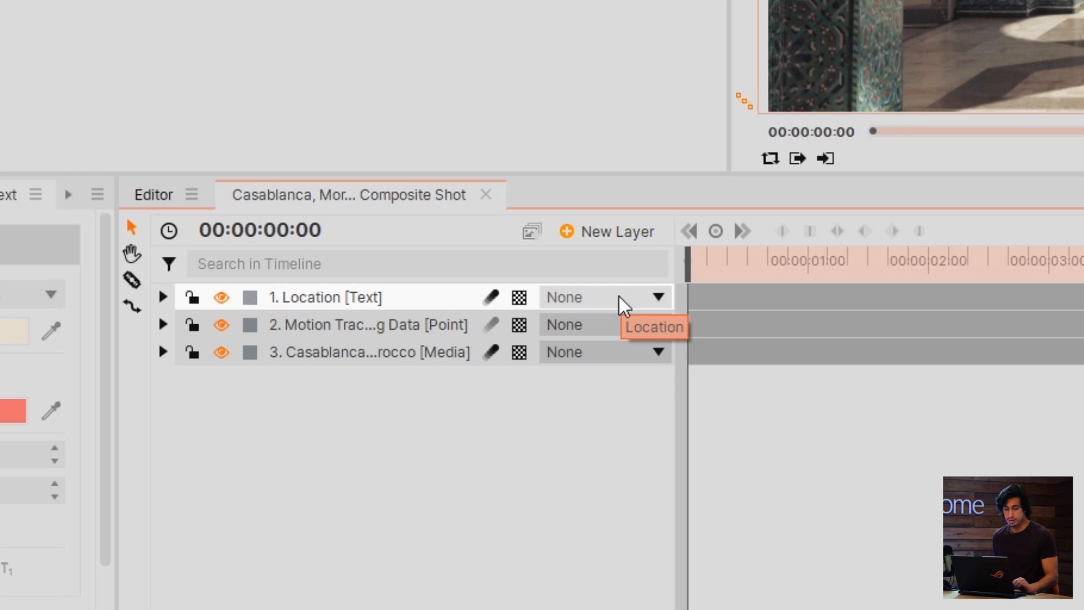
click(619, 297)
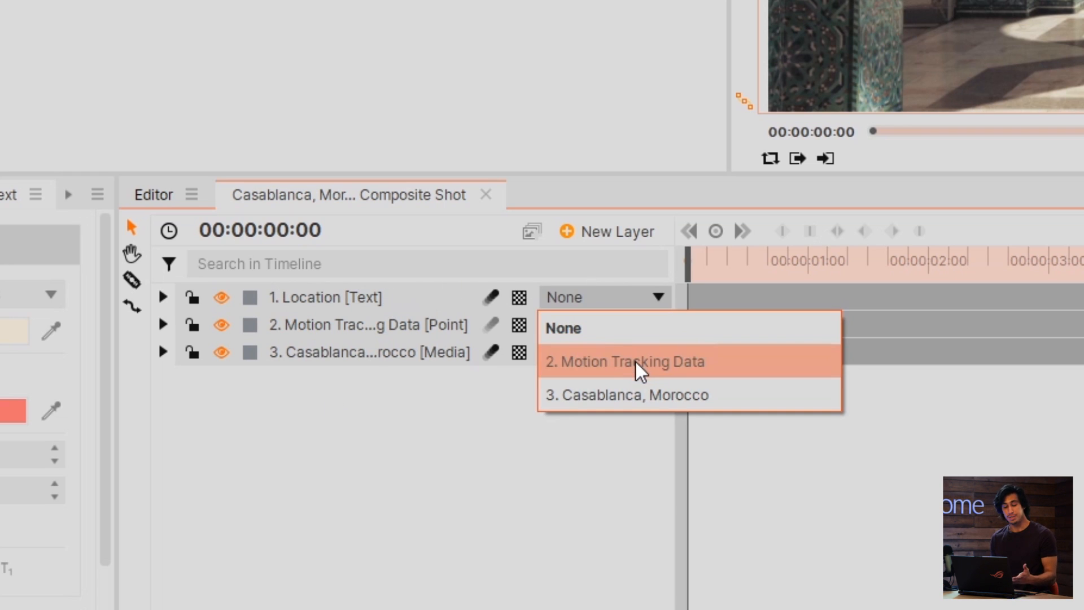
click(713, 367)
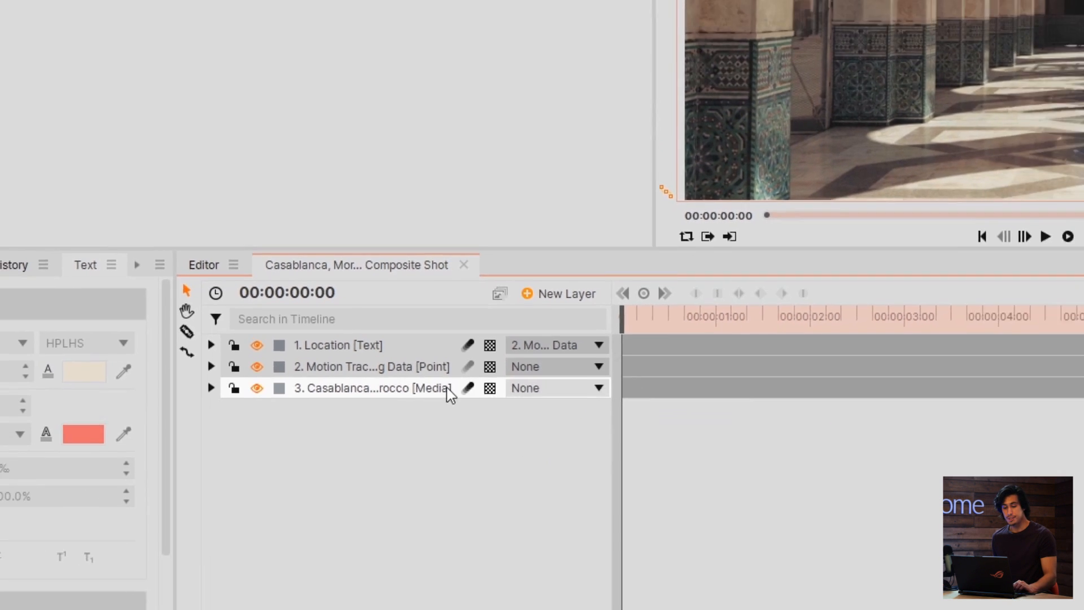
click(405, 297)
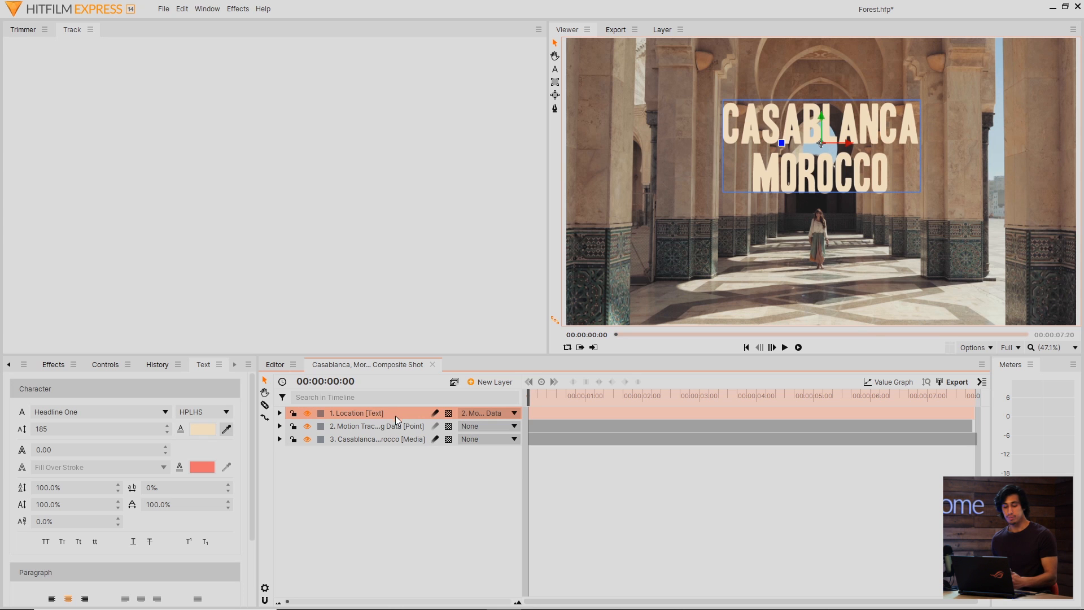
click(399, 428)
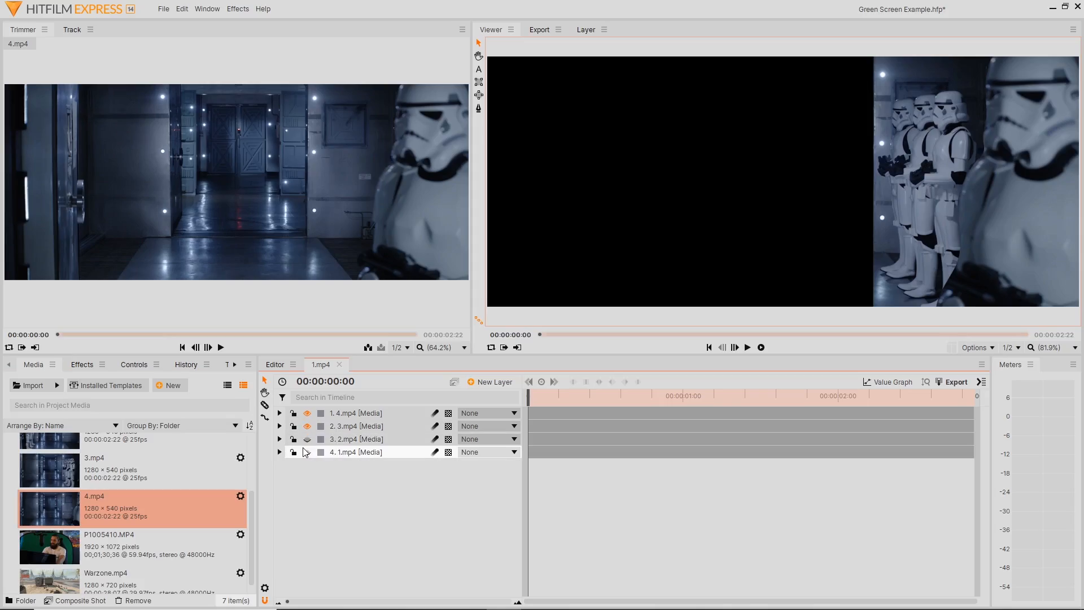
- Make the 2.mp4 layer visible in the stormtrooper composite
click(306, 439)
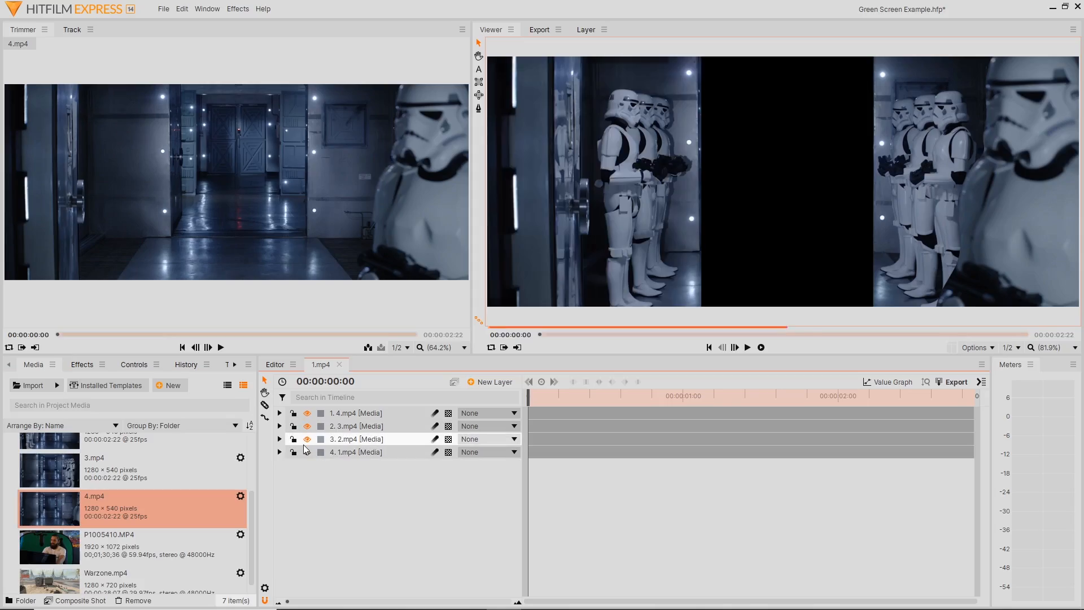